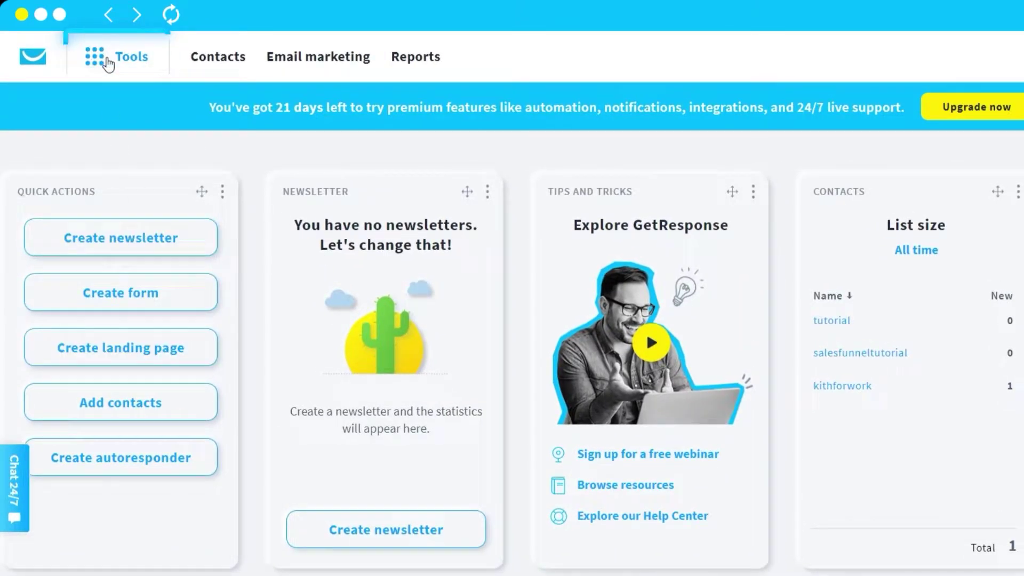
Open the conversion funnels and start creating a lead magnet funnel for building a list
{"action": "left_click", "coordinate": [108, 61]}
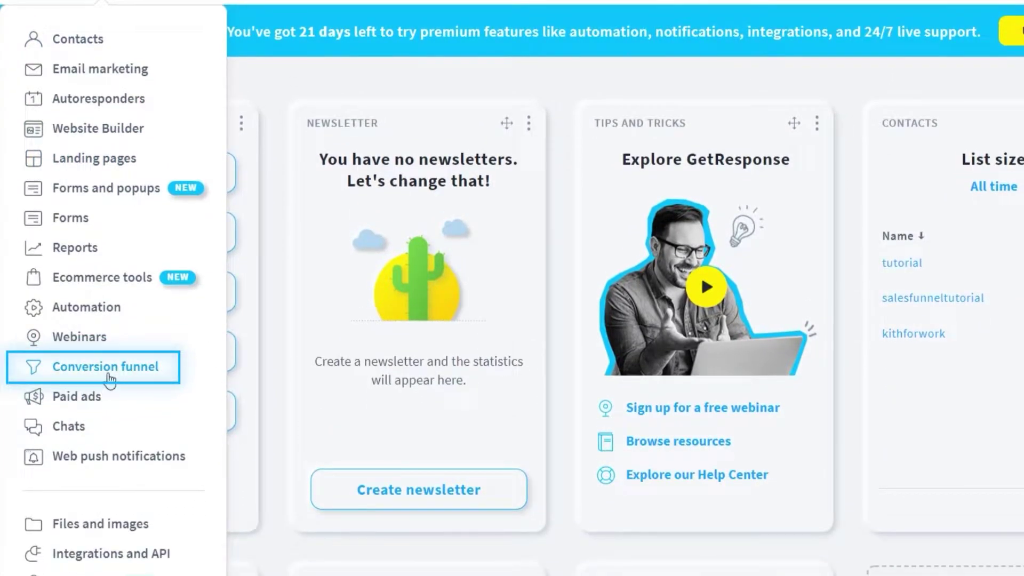
{"action": "left_click", "coordinate": [108, 373]}
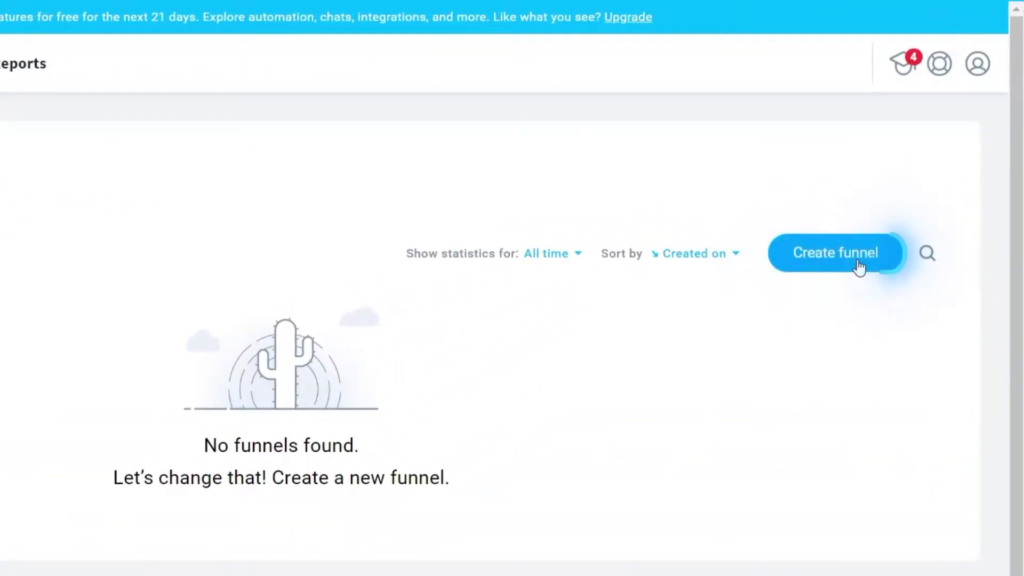
{"action": "left_click", "coordinate": [859, 266]}
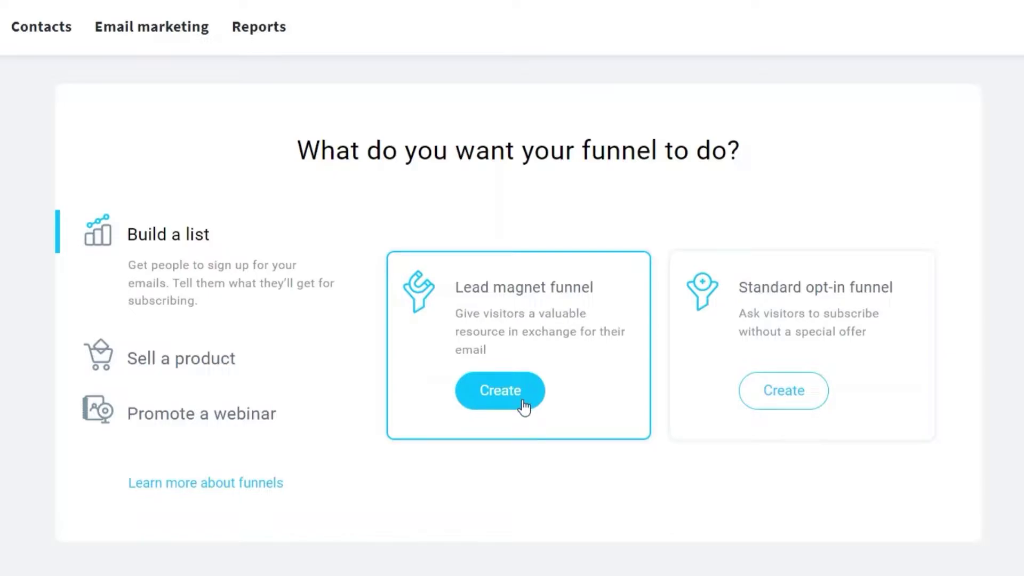
{"action": "left_click", "coordinate": [525, 395]}
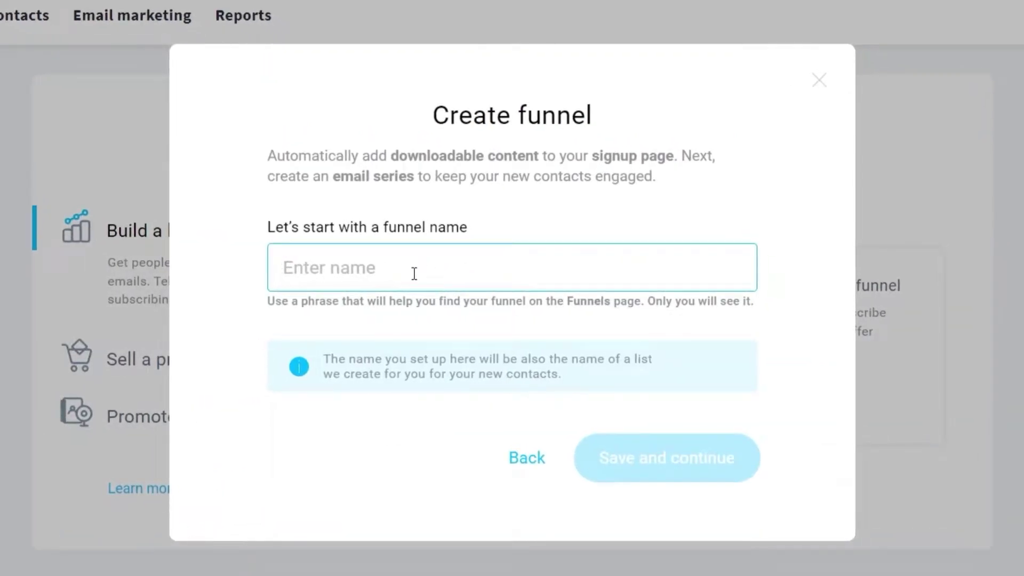
Name the funnel "Sales Funnel Tutorial" and save it to continue
{"action": "type", "text": "S"}
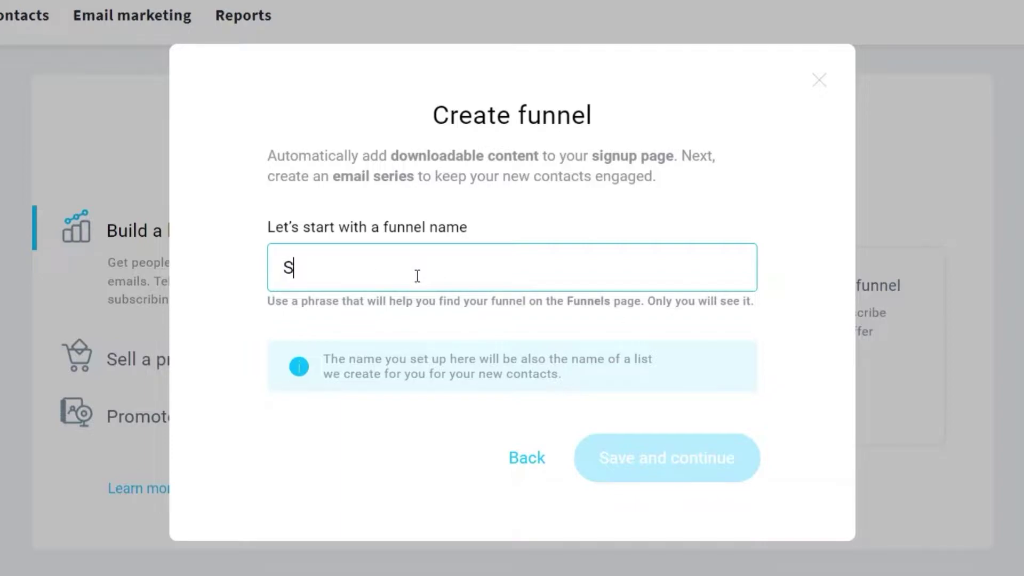
{"action": "type", "text": "ales"}
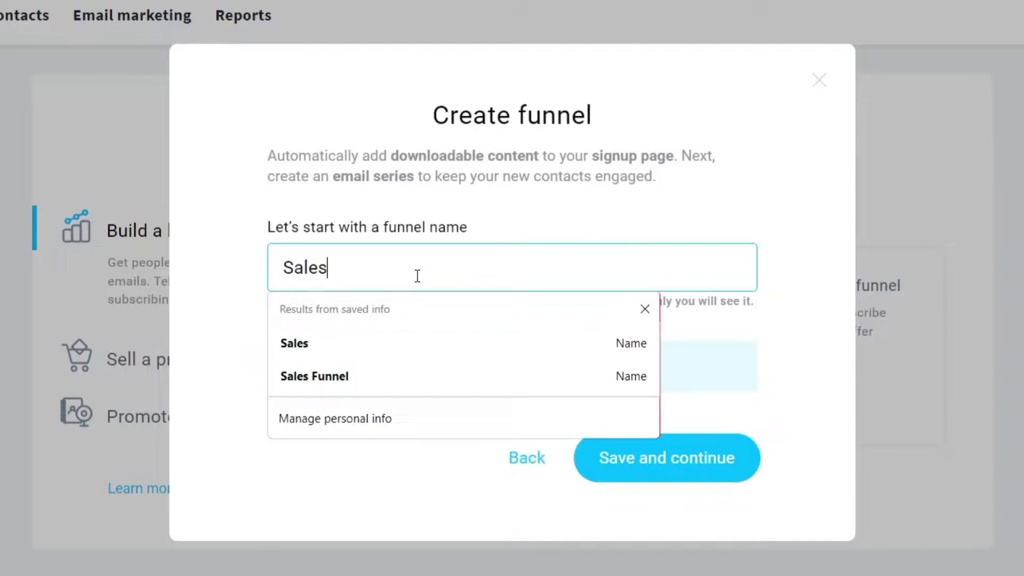
{"action": "type", "text": " Funnel Tutorial"}
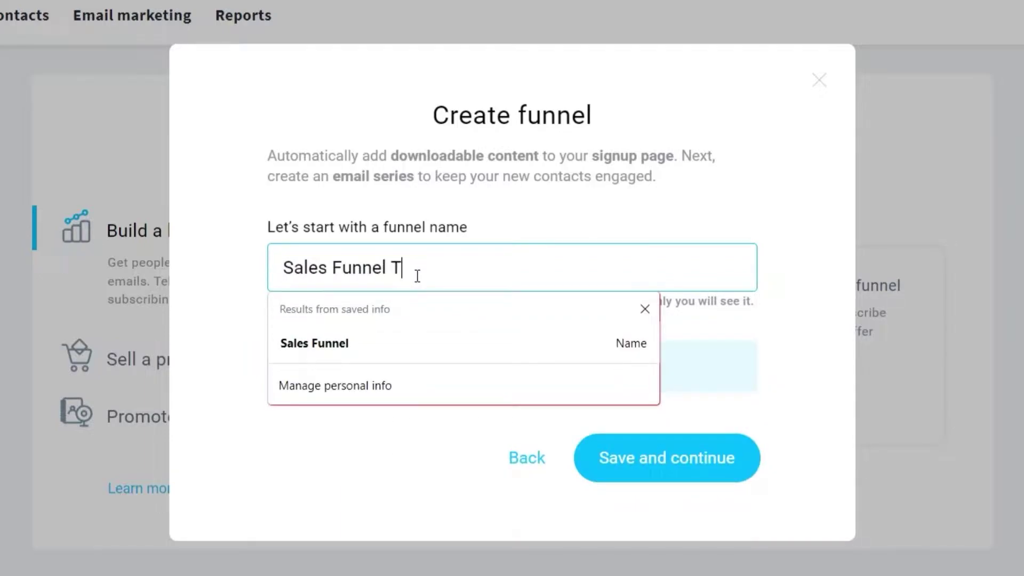
{"action": "left_click", "coordinate": [666, 463]}
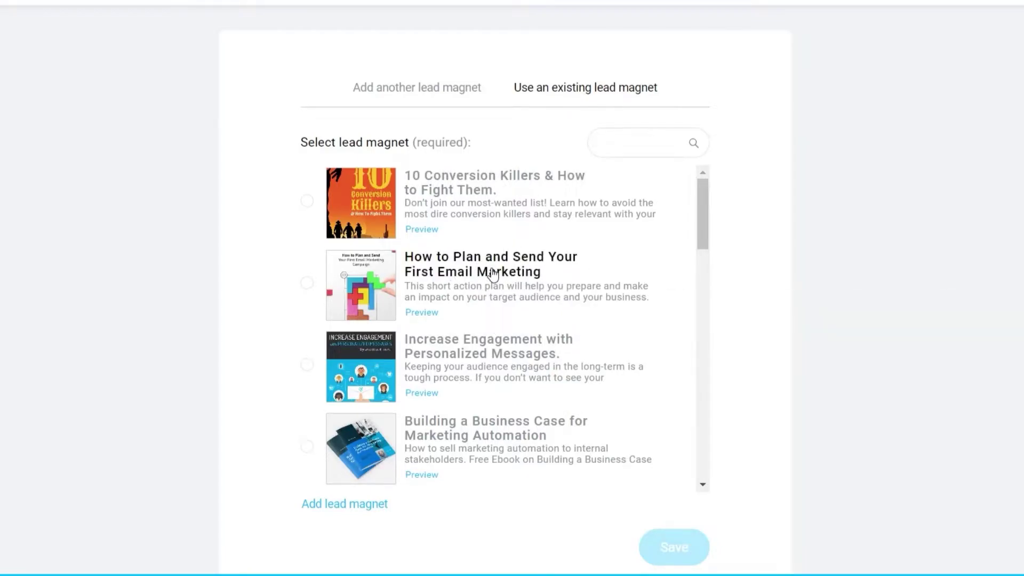
Review the list of existing lead magnets and the form fields for adding another lead magnet
{"action": "scroll", "coordinate": [535, 290], "scroll_direction": "down", "scroll_amount": 2}
{"action": "scroll", "coordinate": [480, 320], "scroll_direction": "down", "scroll_amount": 2}
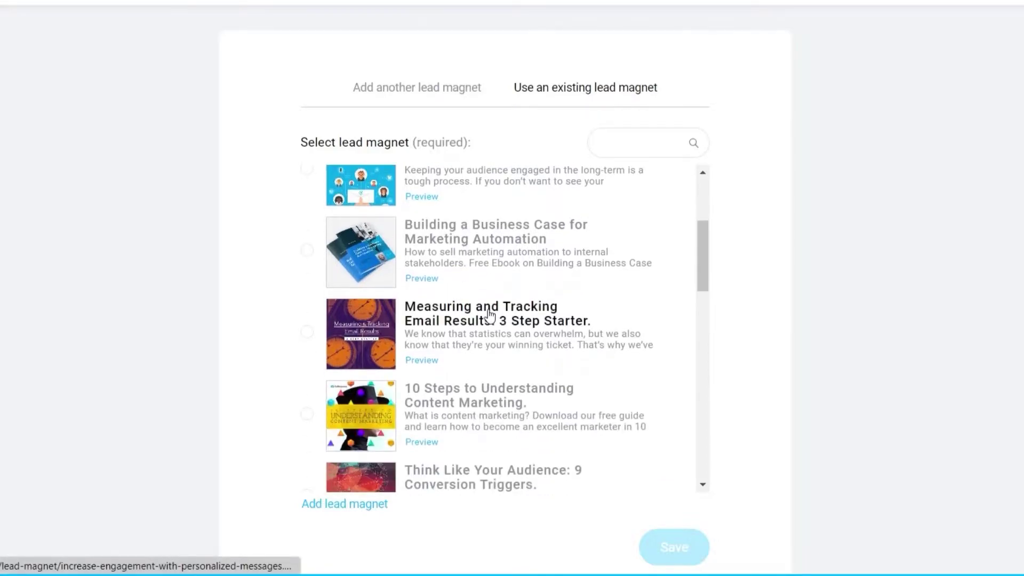
{"action": "scroll", "coordinate": [496, 341], "scroll_direction": "up", "scroll_amount": 4}
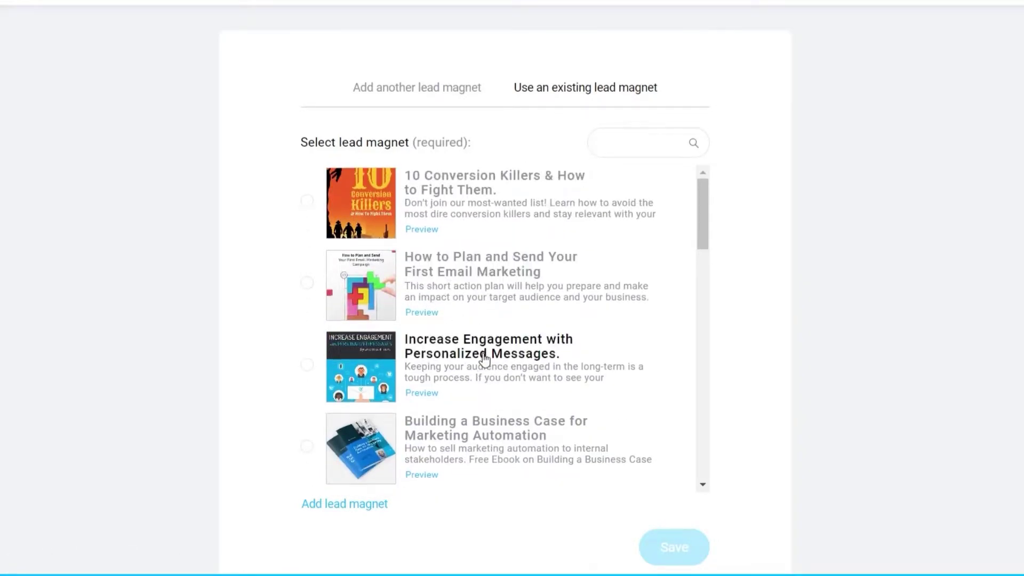
{"action": "scroll", "coordinate": [487, 302], "scroll_direction": "down", "scroll_amount": 2}
{"action": "scroll", "coordinate": [487, 302], "scroll_direction": "up", "scroll_amount": 2}
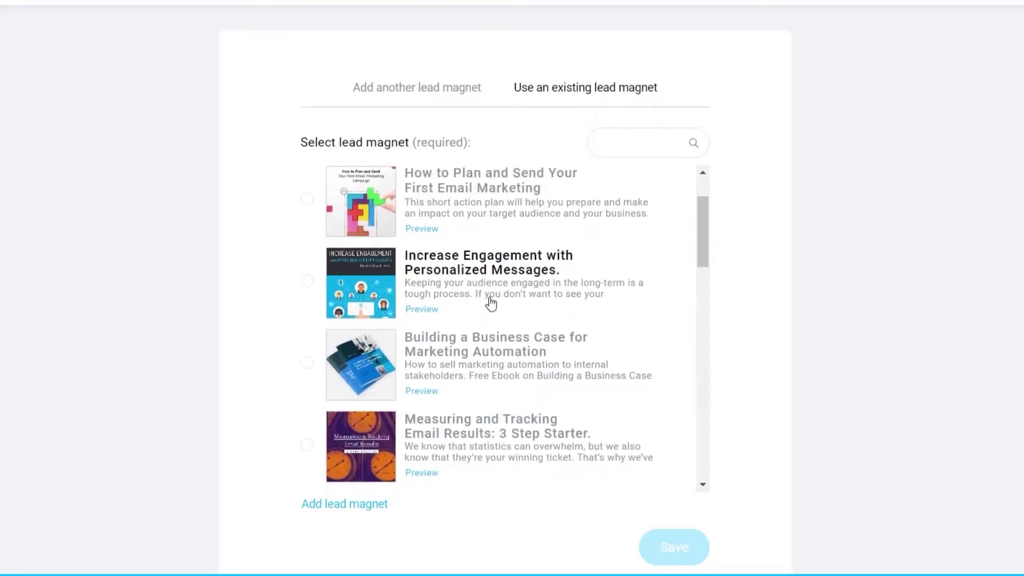
{"action": "left_click", "coordinate": [434, 94]}
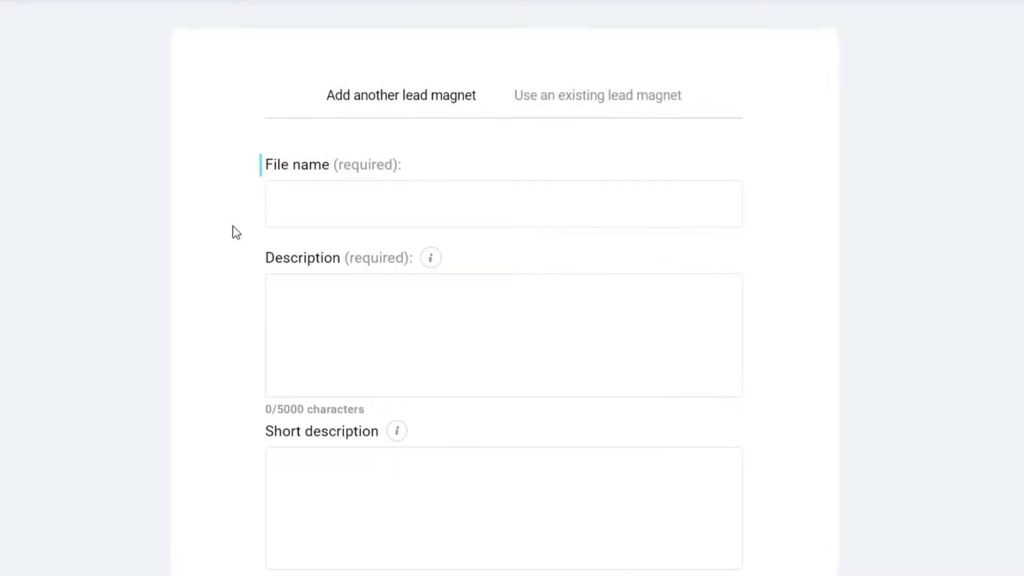
{"action": "left_click", "coordinate": [397, 342]}
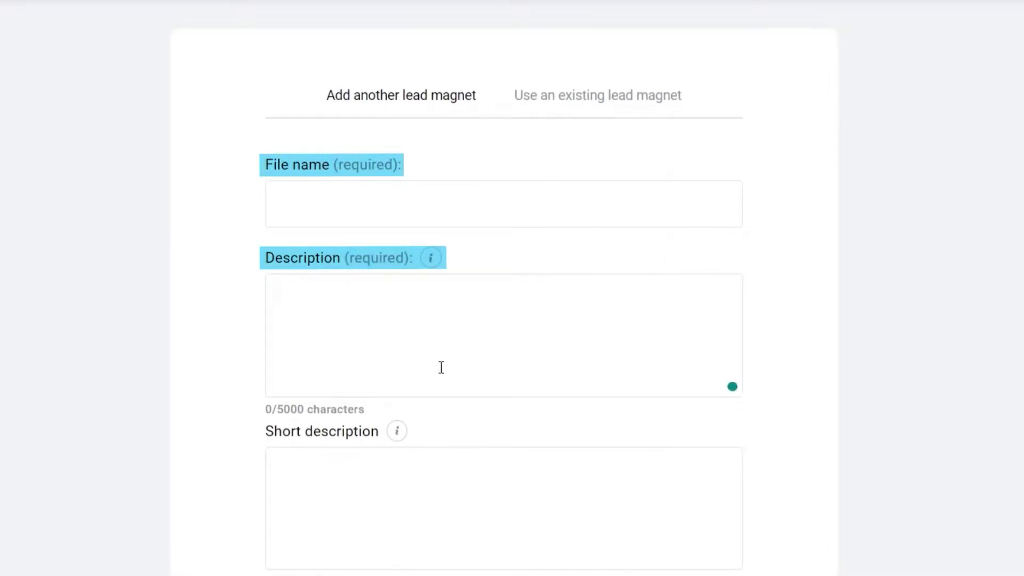
{"action": "left_click", "coordinate": [393, 486]}
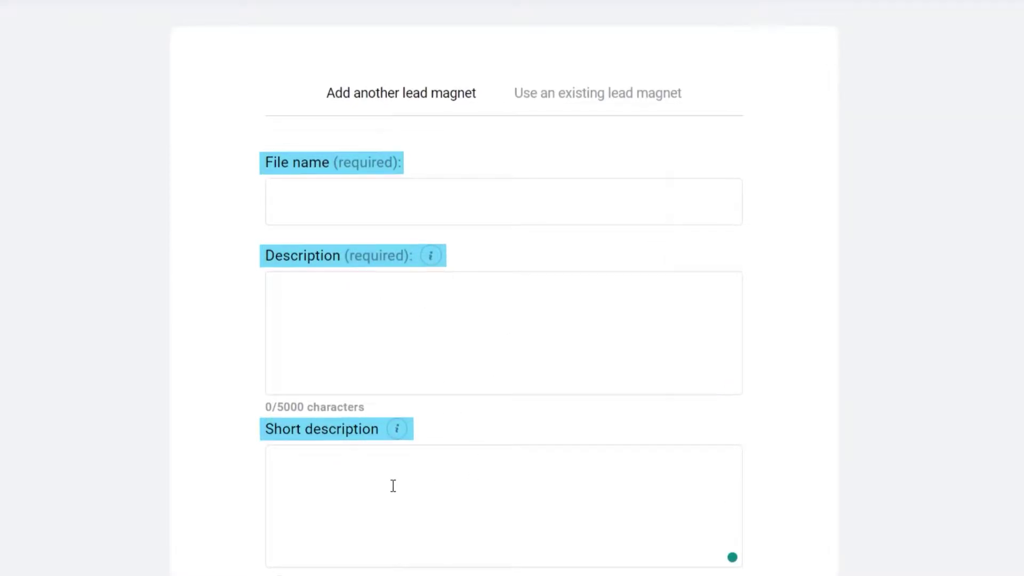
{"action": "scroll", "coordinate": [393, 486], "scroll_direction": "down", "scroll_amount": 5}
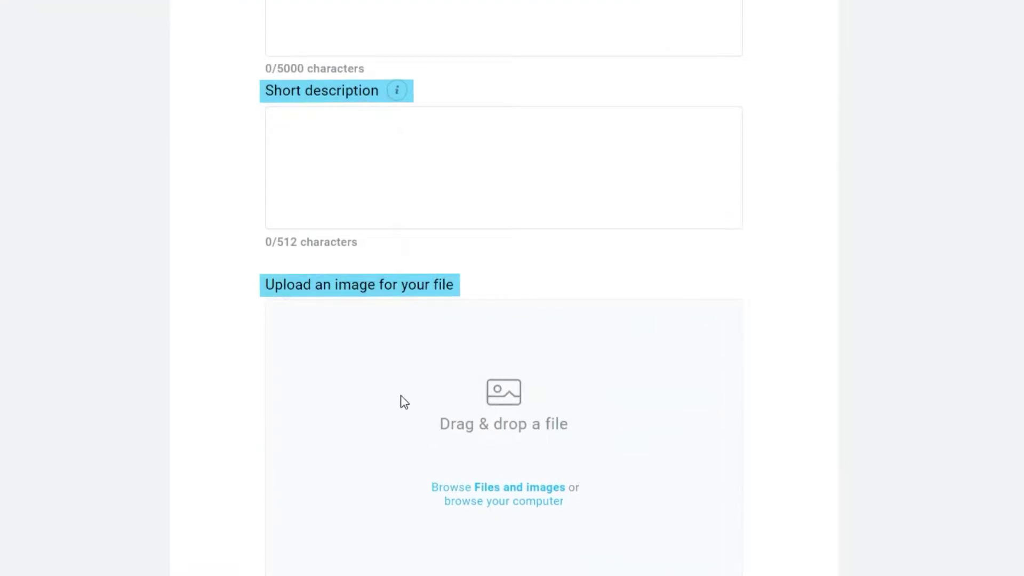
{"action": "scroll", "coordinate": [403, 402], "scroll_direction": "down", "scroll_amount": 3}
{"action": "scroll", "coordinate": [394, 496], "scroll_direction": "down", "scroll_amount": 2}
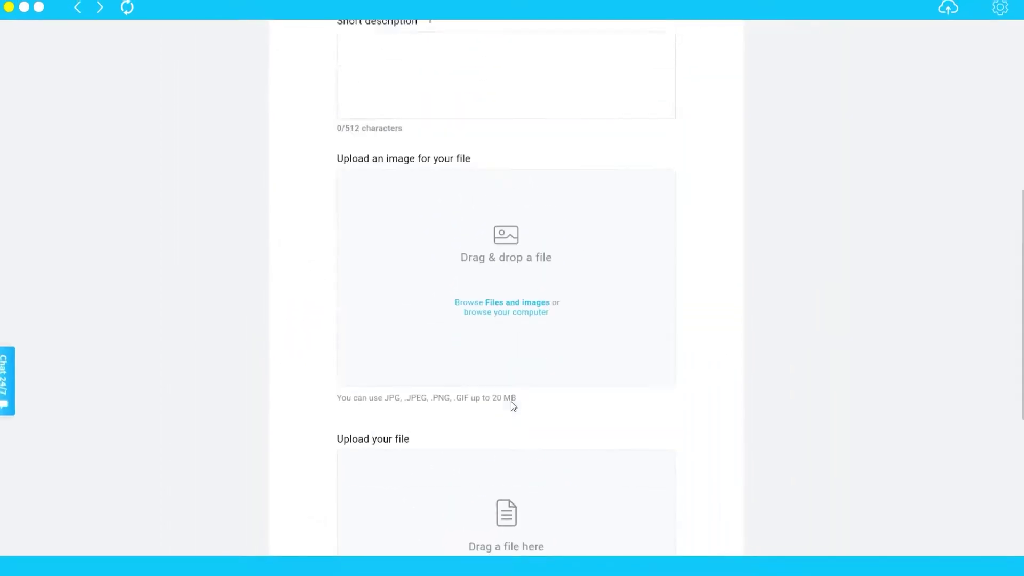
{"action": "scroll", "coordinate": [513, 407], "scroll_direction": "up", "scroll_amount": 5}
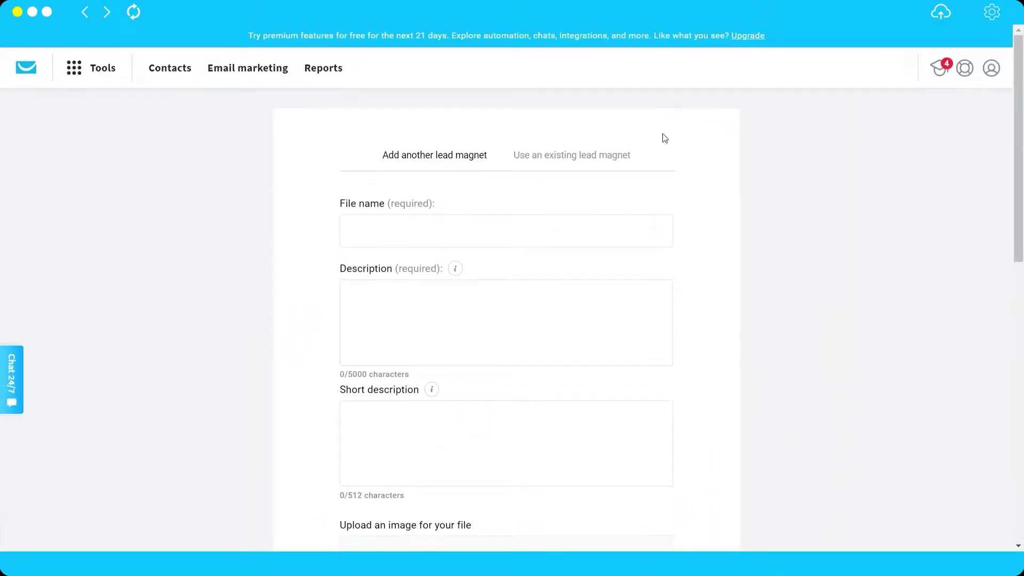
Choose the existing lead magnet "Increase Engagement with Personalized Messages" and save the selection
{"action": "left_click", "coordinate": [560, 157]}
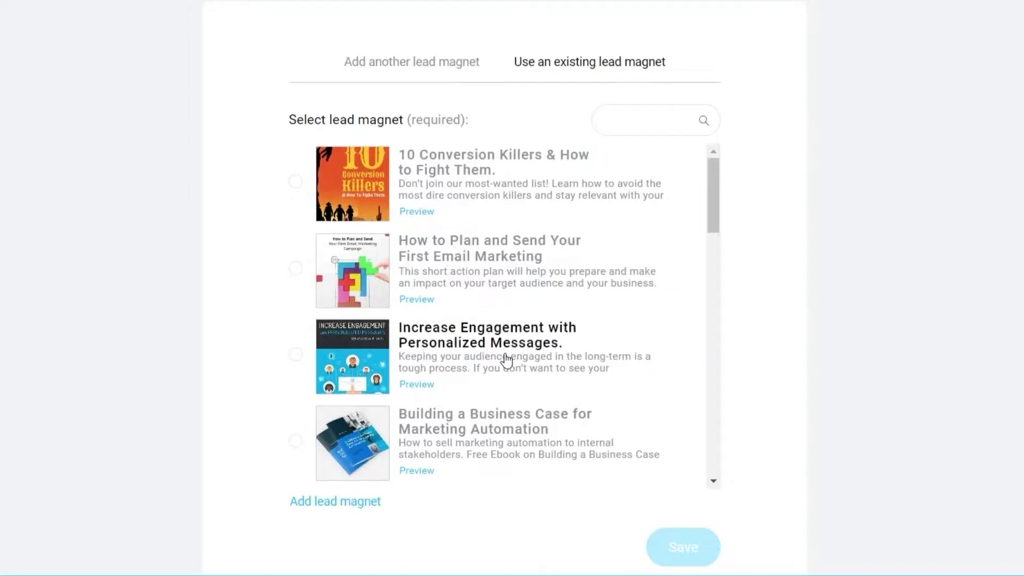
{"action": "left_click", "coordinate": [491, 344]}
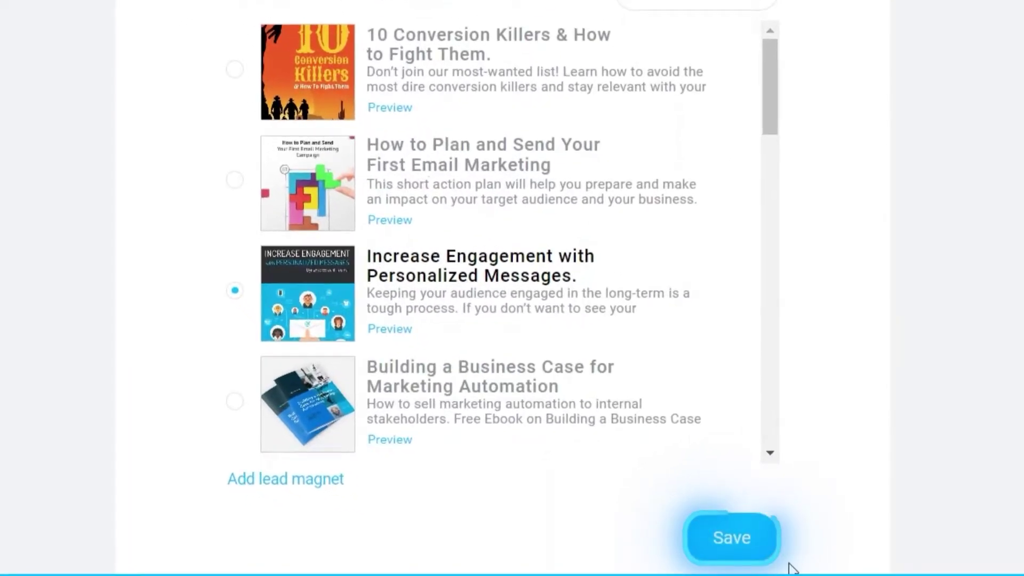
{"action": "left_click", "coordinate": [744, 553]}
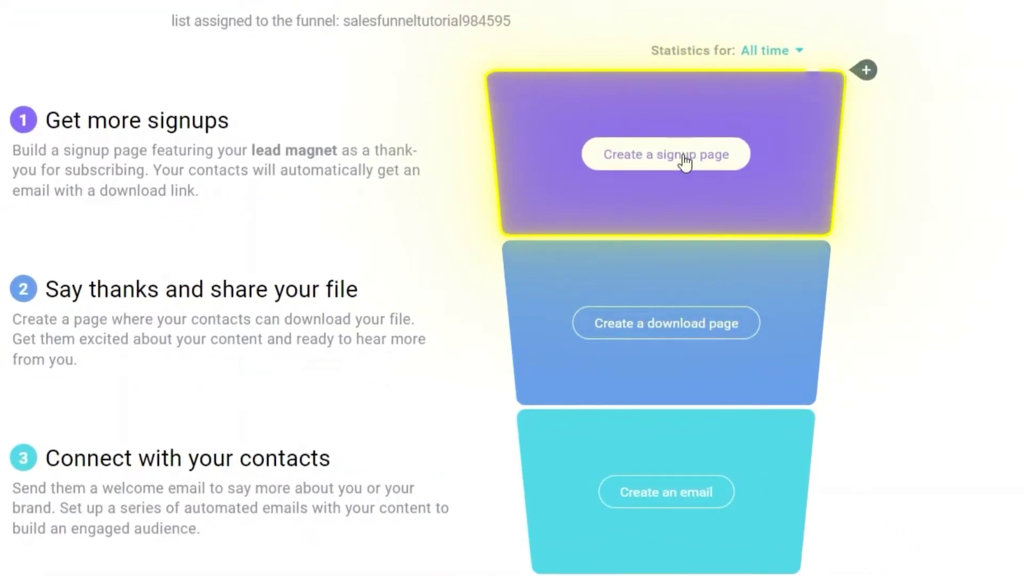
Start creating the funnel's signup page and look through the available page templates
{"action": "left_click", "coordinate": [683, 158]}
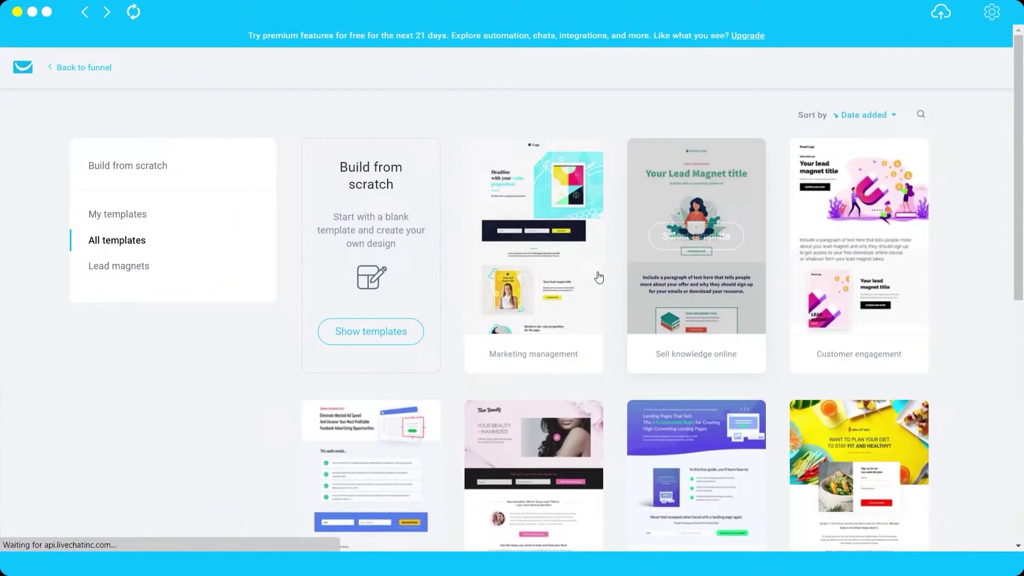
{"action": "mouse_move", "coordinate": [710, 282]}
{"action": "mouse_move", "coordinate": [861, 288]}
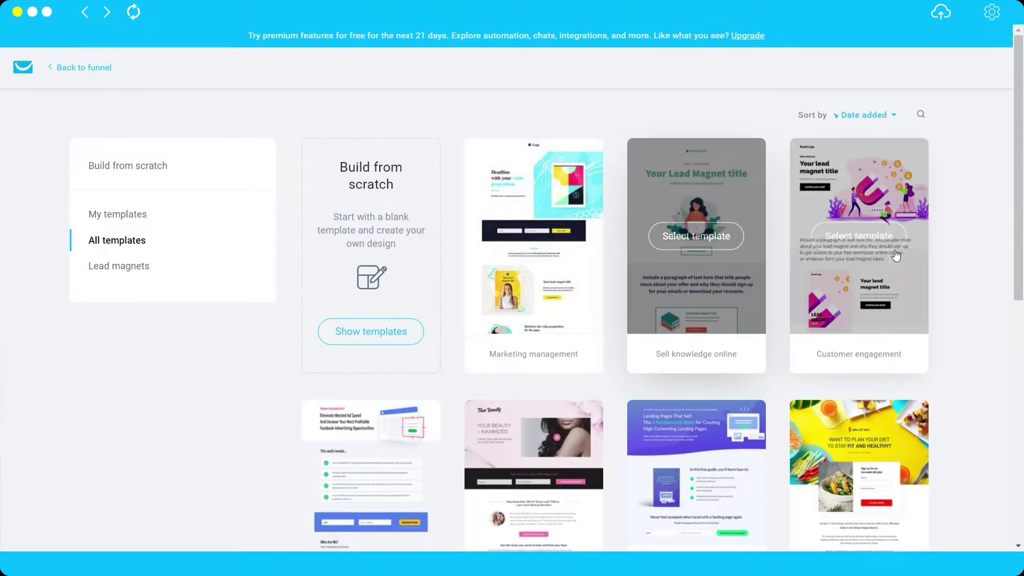
{"action": "scroll", "coordinate": [859, 278], "scroll_direction": "down", "scroll_amount": 3}
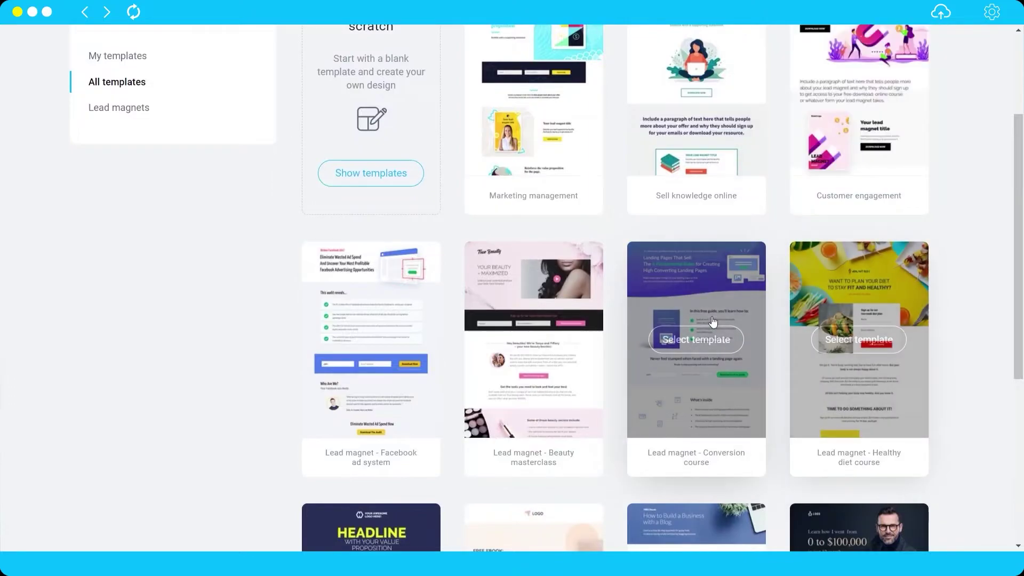
{"action": "mouse_move", "coordinate": [510, 330]}
{"action": "scroll", "coordinate": [509, 330], "scroll_direction": "down", "scroll_amount": 2}
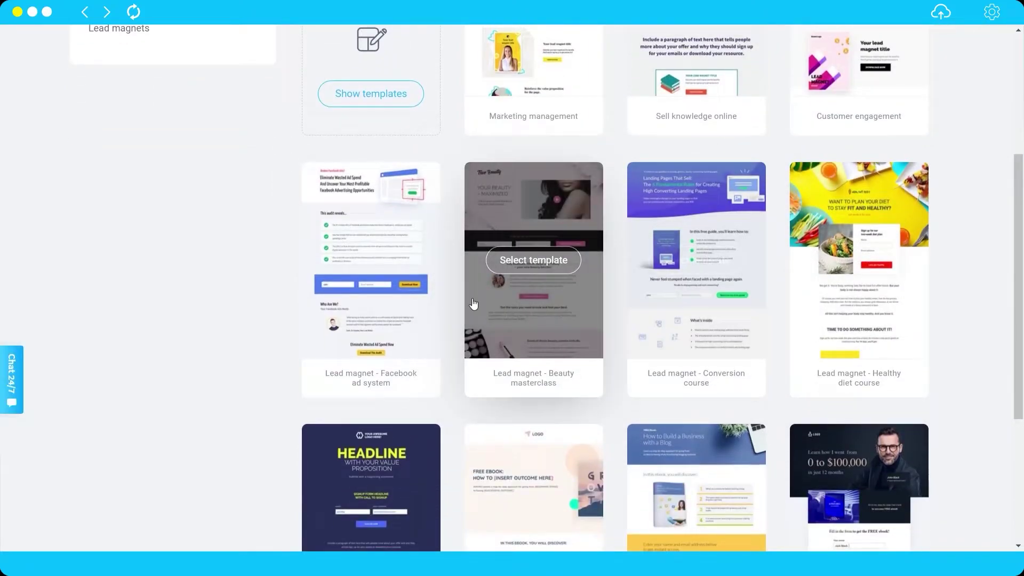
{"action": "scroll", "coordinate": [605, 293], "scroll_direction": "up", "scroll_amount": 4}
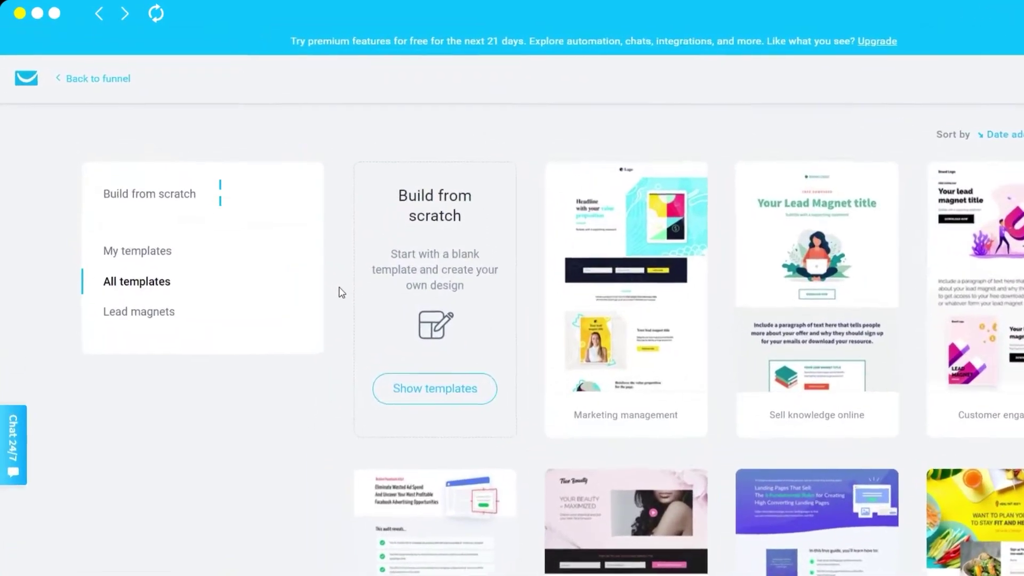
{"action": "left_click", "coordinate": [139, 177]}
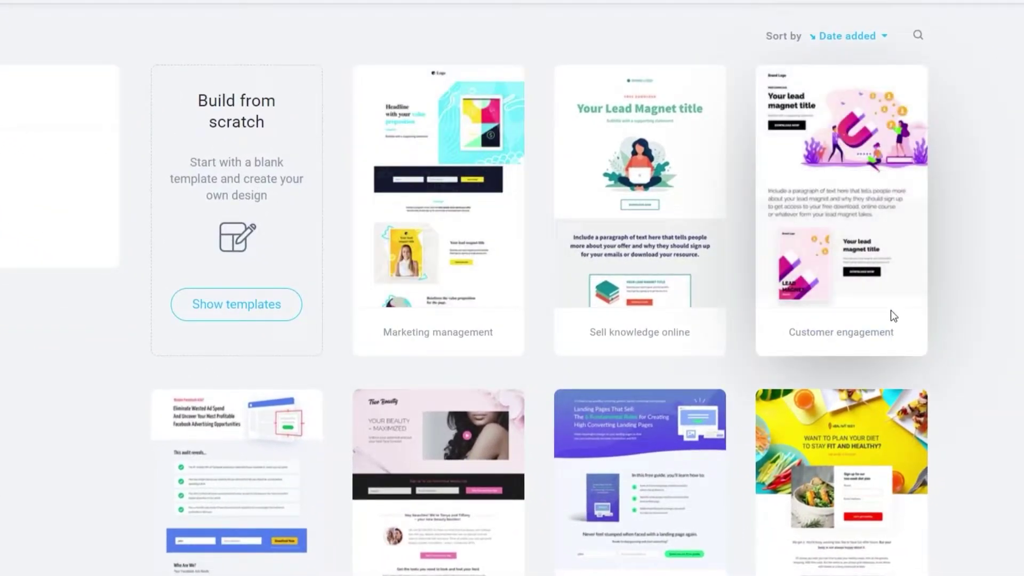
{"action": "scroll", "coordinate": [975, 348], "scroll_direction": "down", "scroll_amount": 4}
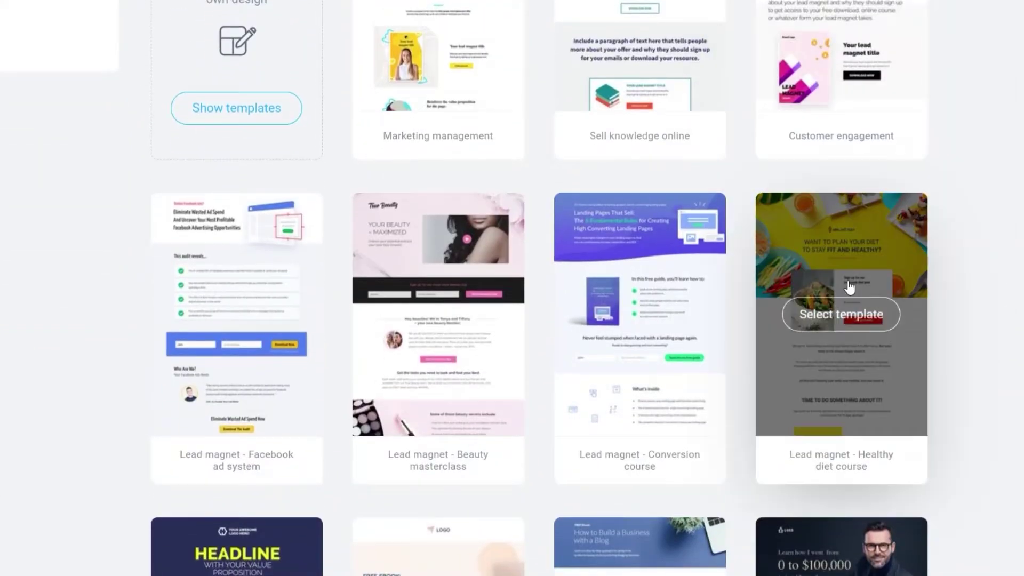
Select the "Lead magnet - Healthy diet course" template, name the signup page "Tutorial Sign Up" and continue to the editor
{"action": "left_click", "coordinate": [847, 322]}
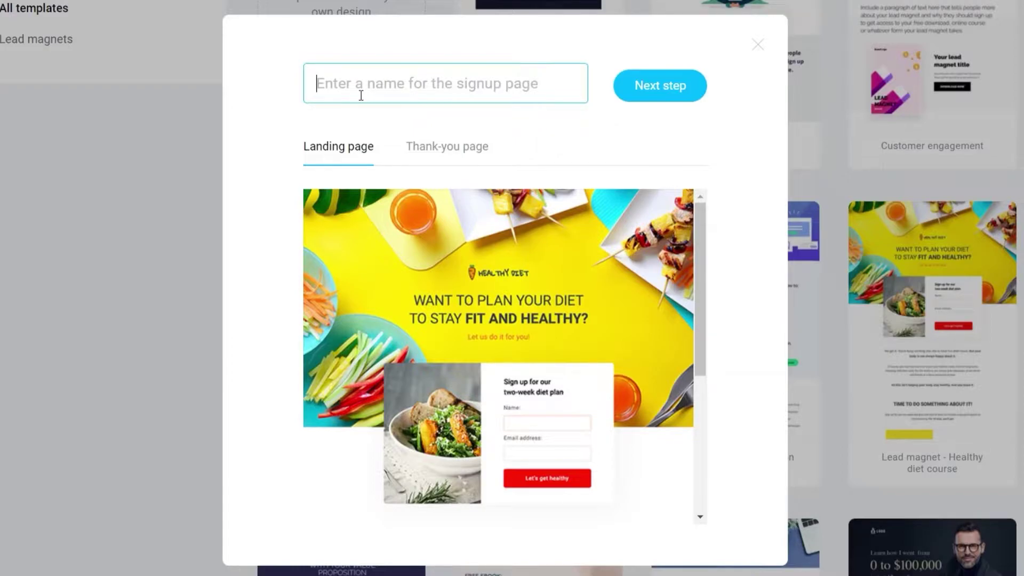
{"action": "type", "text": "T"}
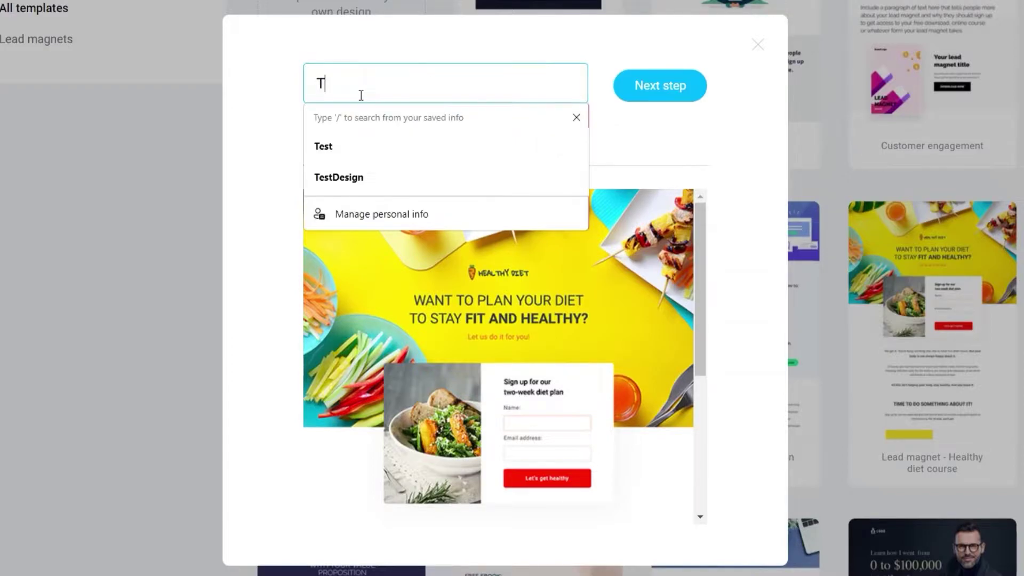
{"action": "type", "text": "utorial Sign Up"}
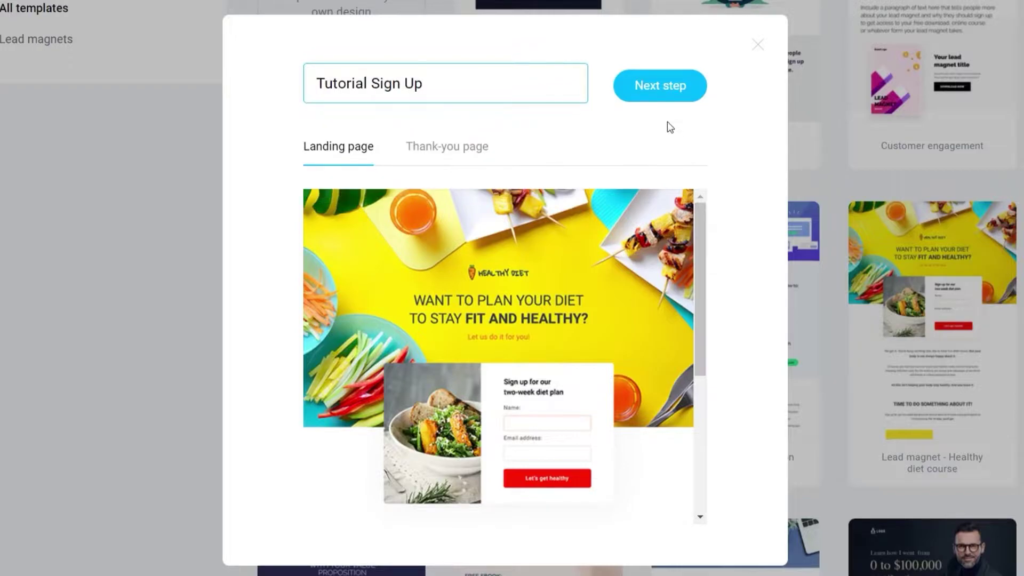
{"action": "left_click", "coordinate": [653, 89]}
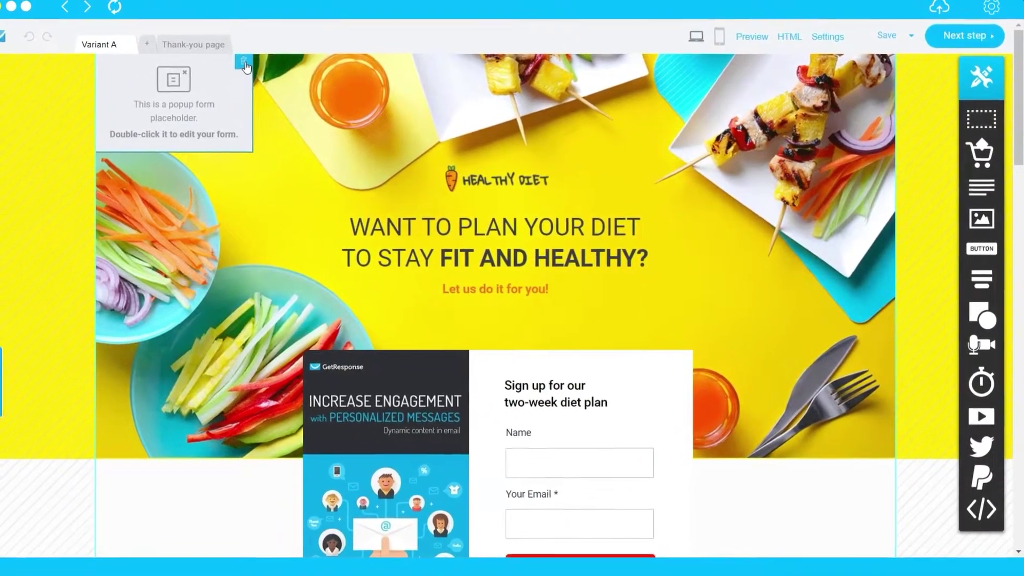
Delete the popup form placeholder from the signup page
{"action": "left_click", "coordinate": [244, 63]}
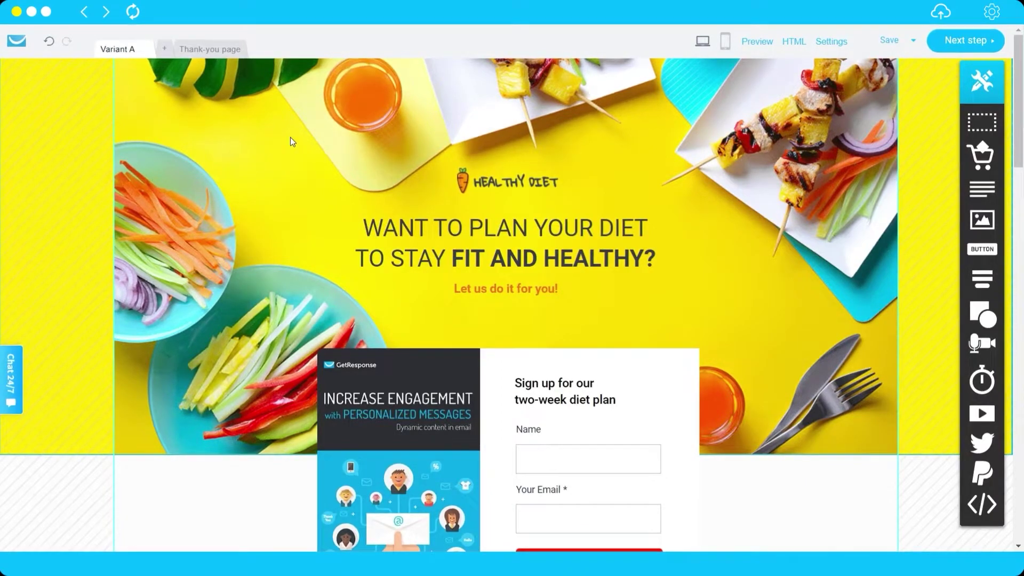
Try replacing the header section's background image with the solid color #05FFFB, and cancel the background change
{"action": "left_click", "coordinate": [283, 163]}
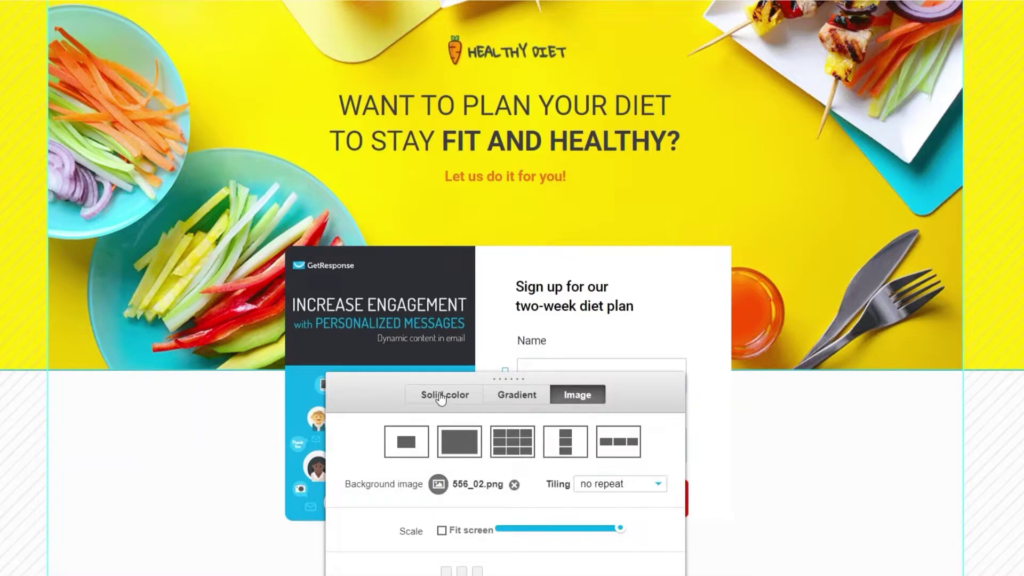
{"action": "left_click", "coordinate": [515, 485]}
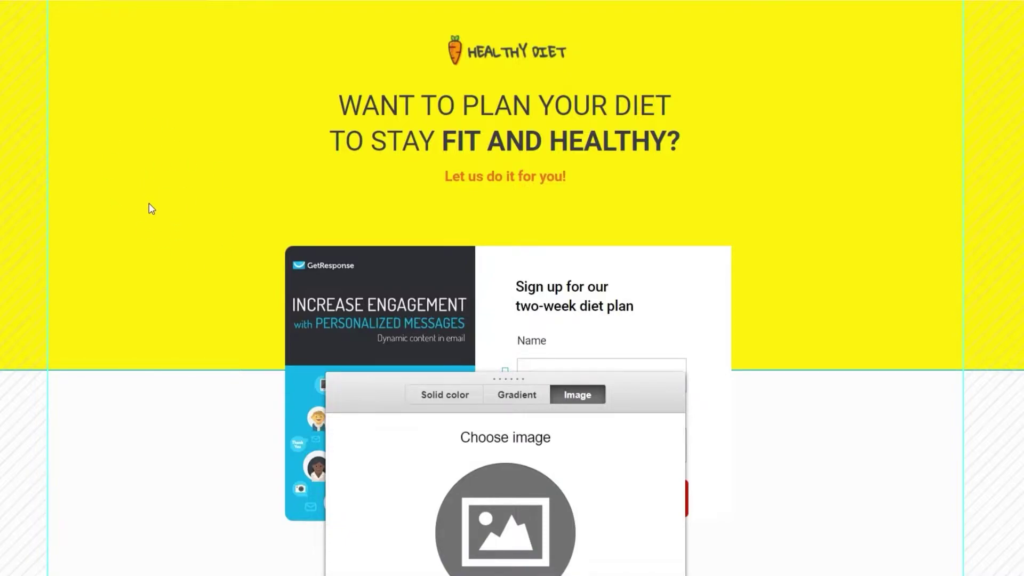
{"action": "left_click", "coordinate": [446, 401]}
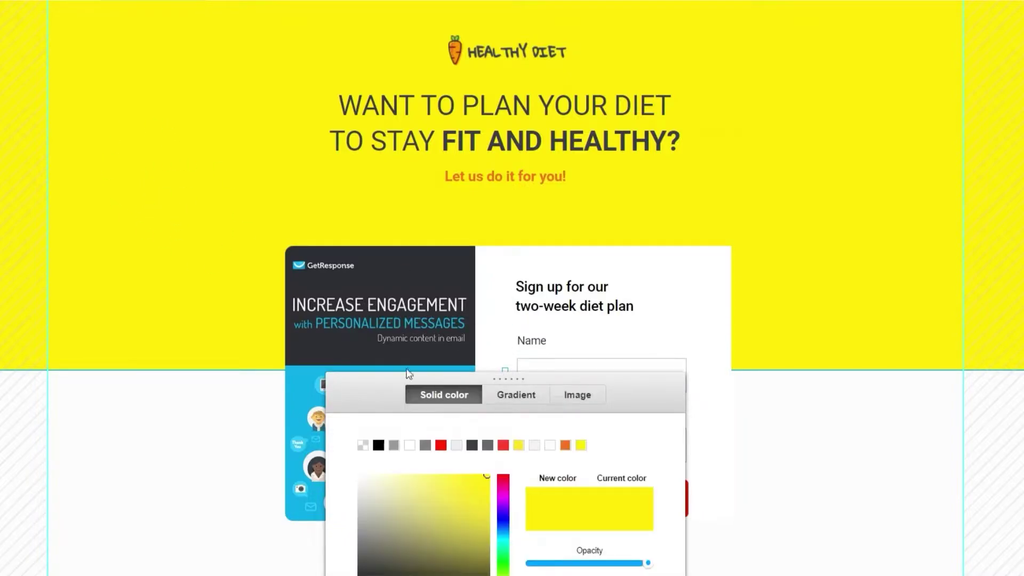
{"action": "left_click", "coordinate": [505, 518]}
{"action": "left_click", "coordinate": [507, 539]}
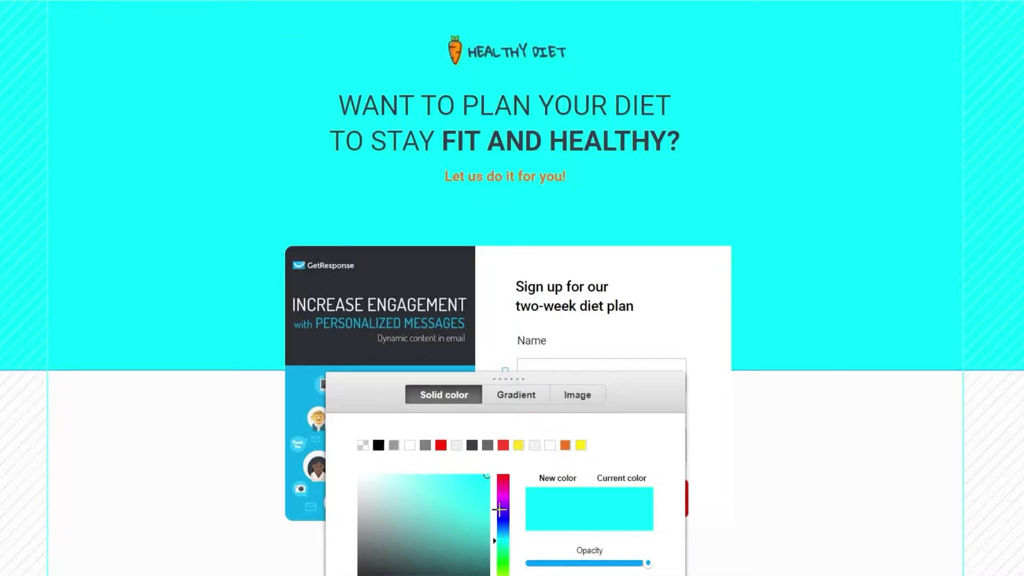
{"action": "scroll", "coordinate": [505, 475], "scroll_direction": "down", "scroll_amount": 2}
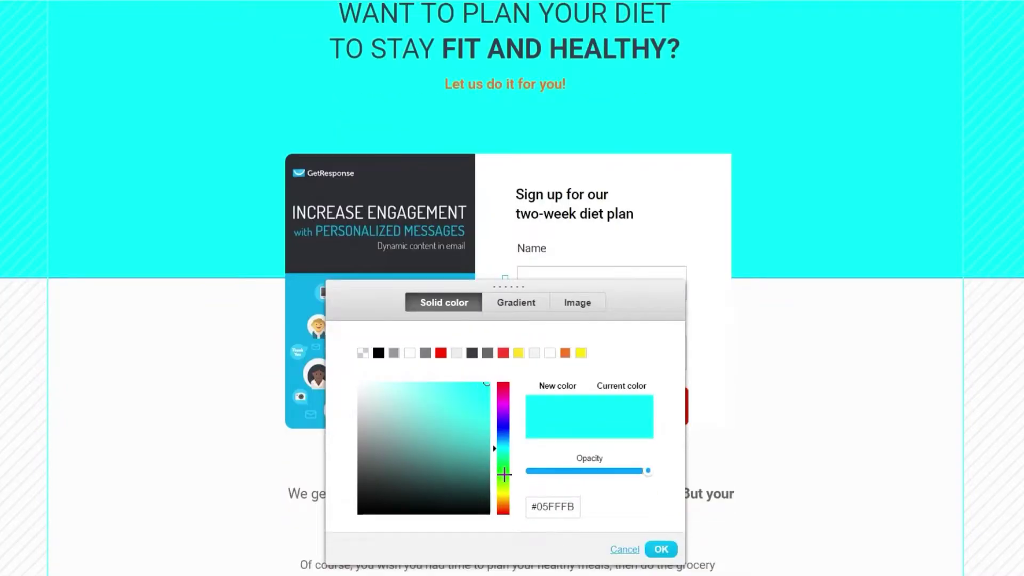
{"action": "left_click", "coordinate": [579, 302]}
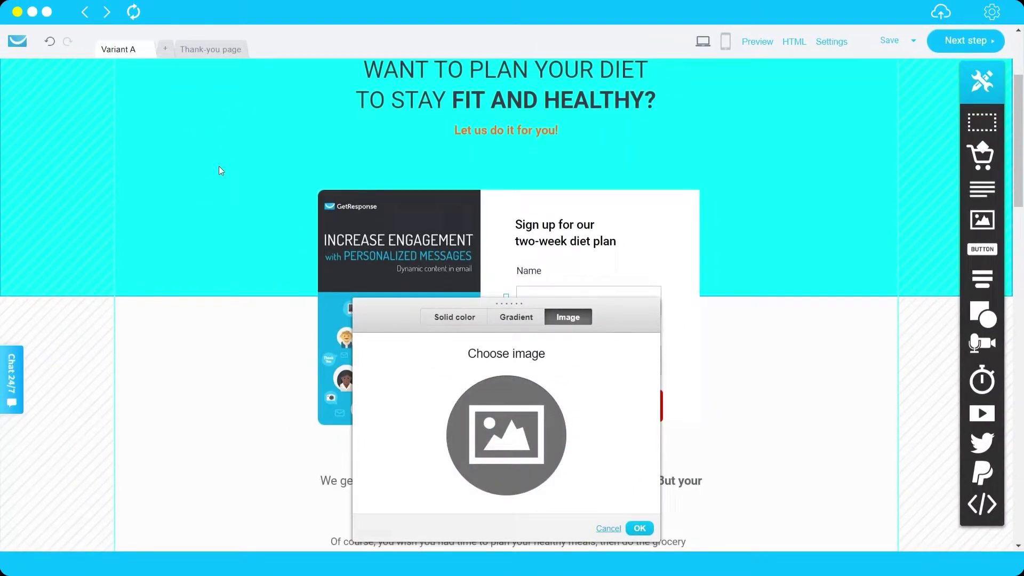
{"action": "left_click", "coordinate": [454, 317]}
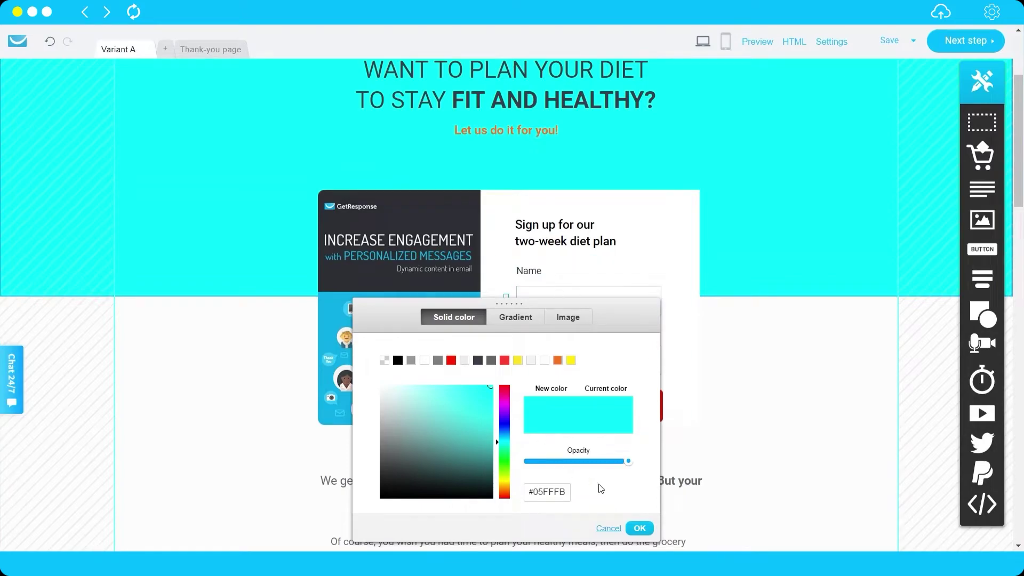
{"action": "left_click", "coordinate": [610, 530]}
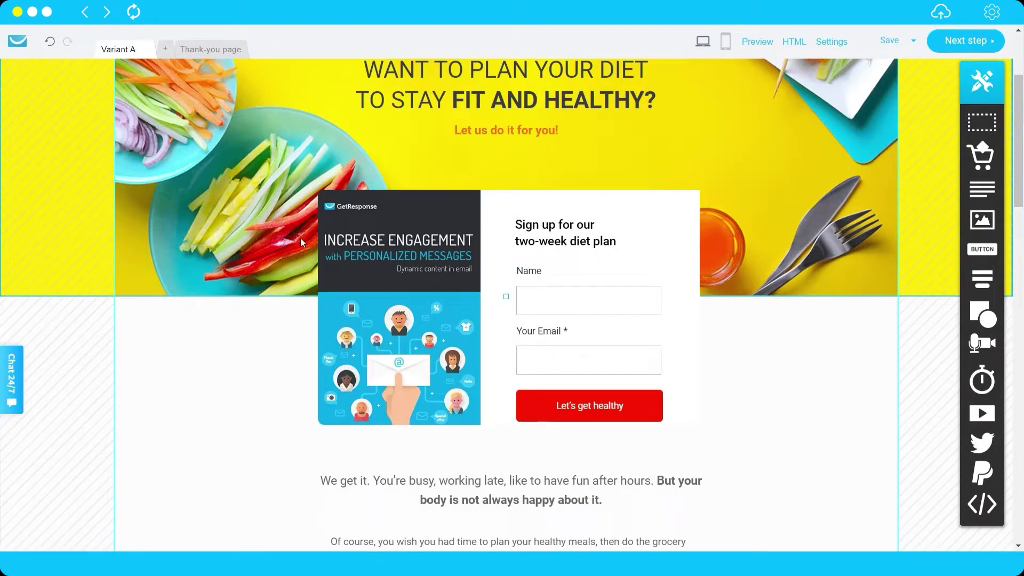
{"action": "scroll", "coordinate": [298, 460], "scroll_direction": "up", "scroll_amount": 3}
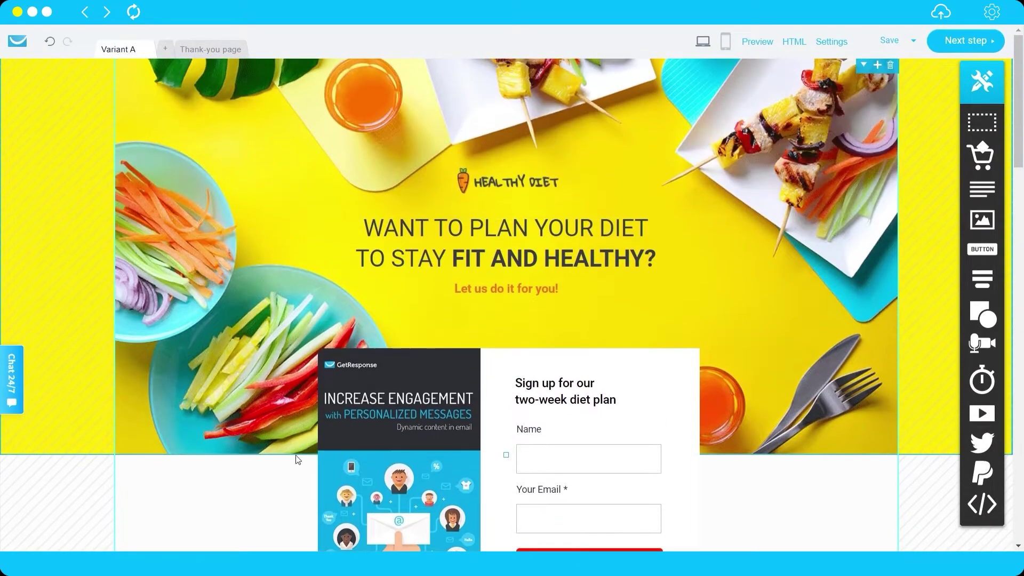
Inspect the editing options for the Healthy Diet logo and the text formatting options of the main heading
{"action": "left_click", "coordinate": [536, 174]}
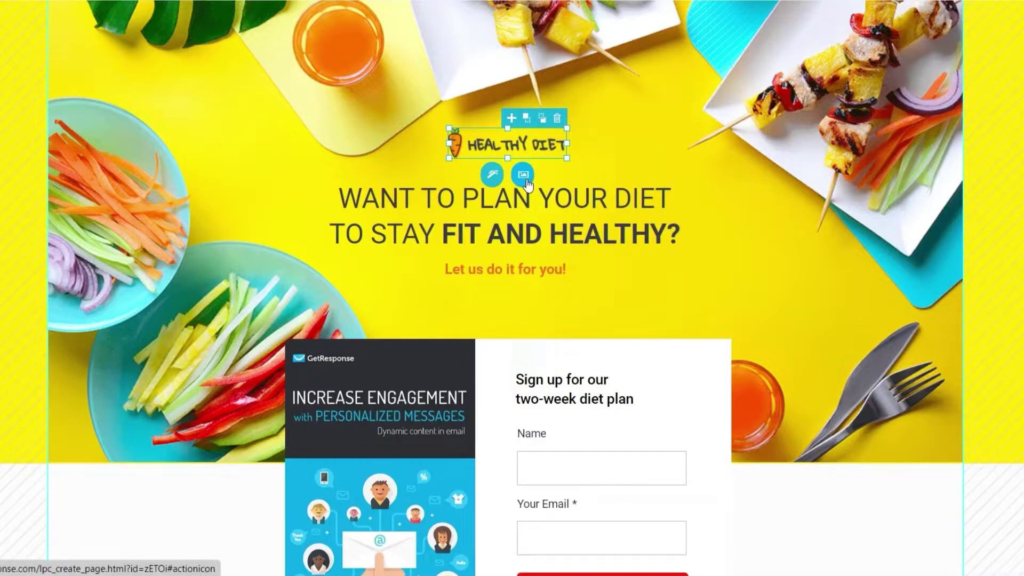
{"action": "double_click", "coordinate": [575, 203]}
{"action": "left_click", "coordinate": [575, 200]}
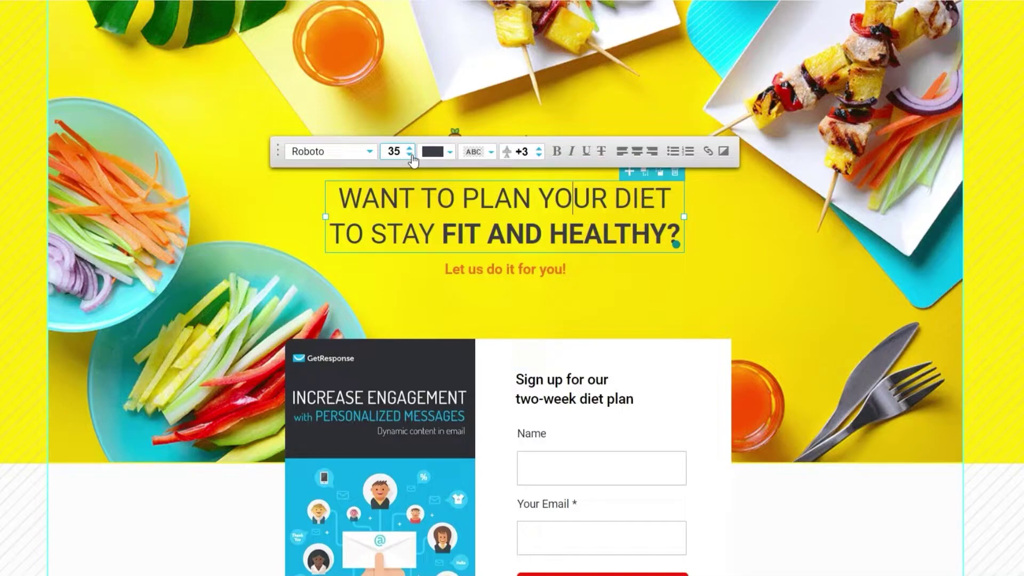
{"action": "left_click", "coordinate": [816, 296]}
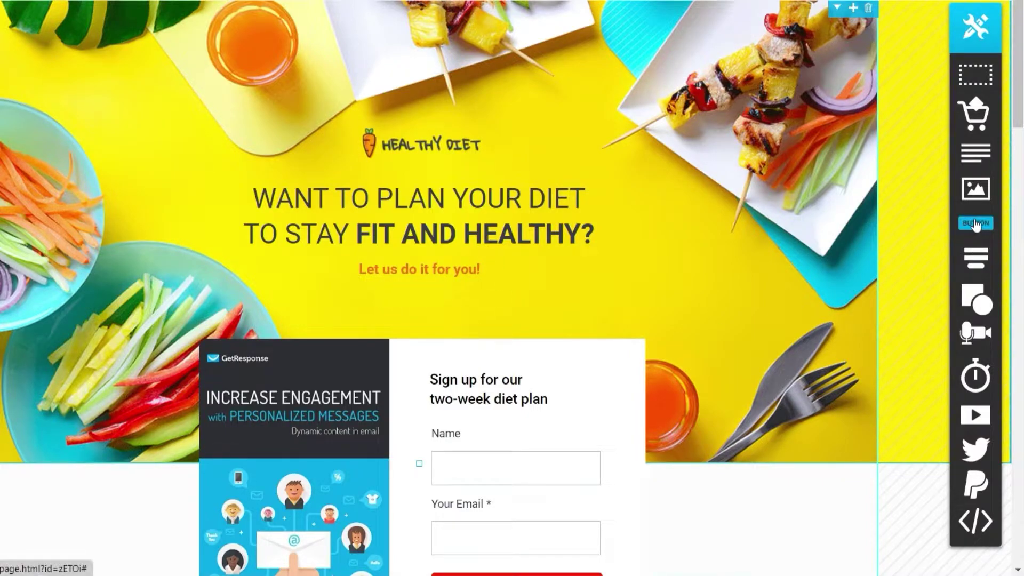
Try out a new button element below the "Let us do it for you!" line and delete it again
{"action": "left_click_drag", "start_coordinate": [975, 224], "coordinate": [434, 335]}
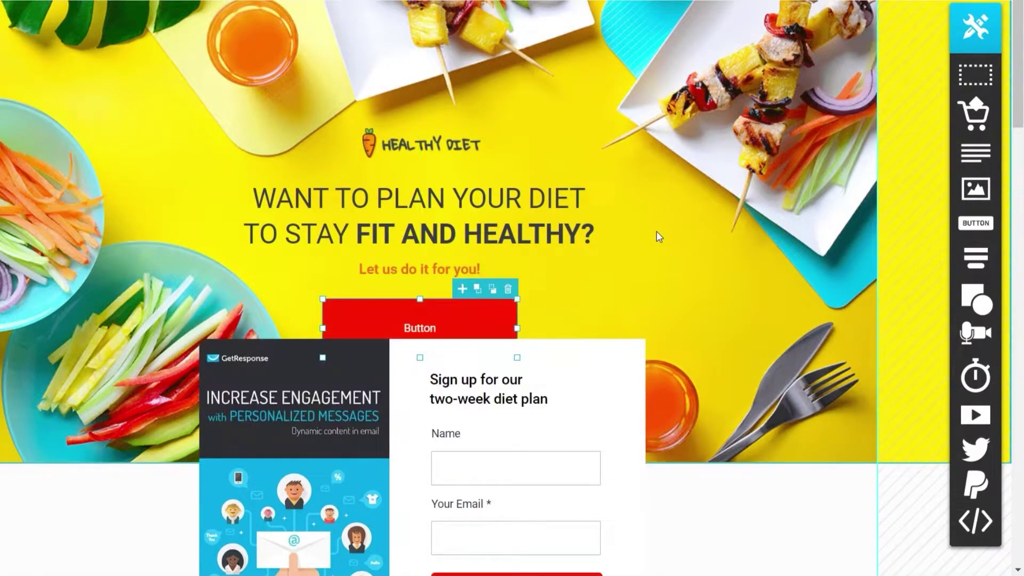
{"action": "scroll", "coordinate": [581, 309], "scroll_direction": "down", "scroll_amount": 3}
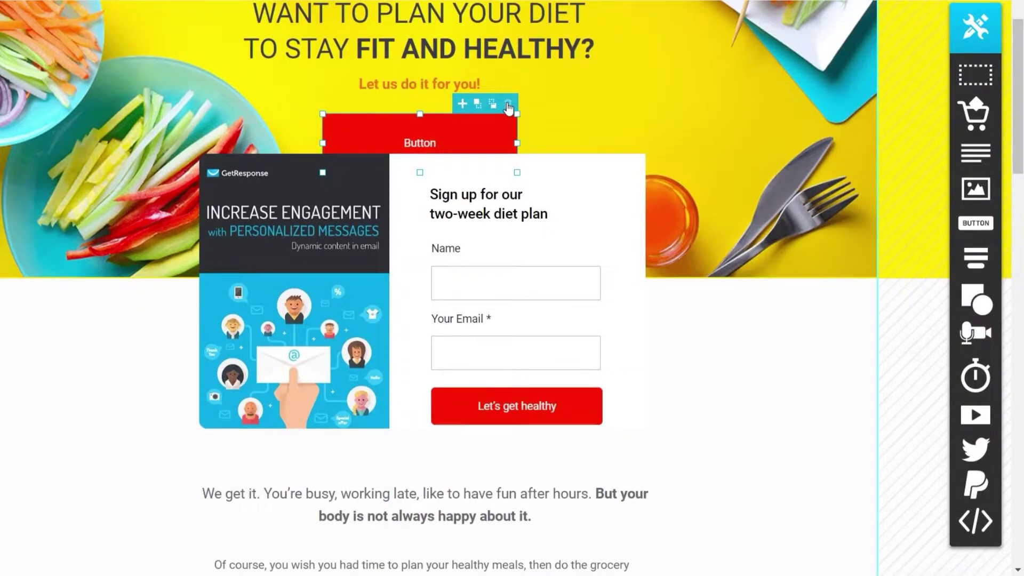
{"action": "left_click", "coordinate": [509, 106]}
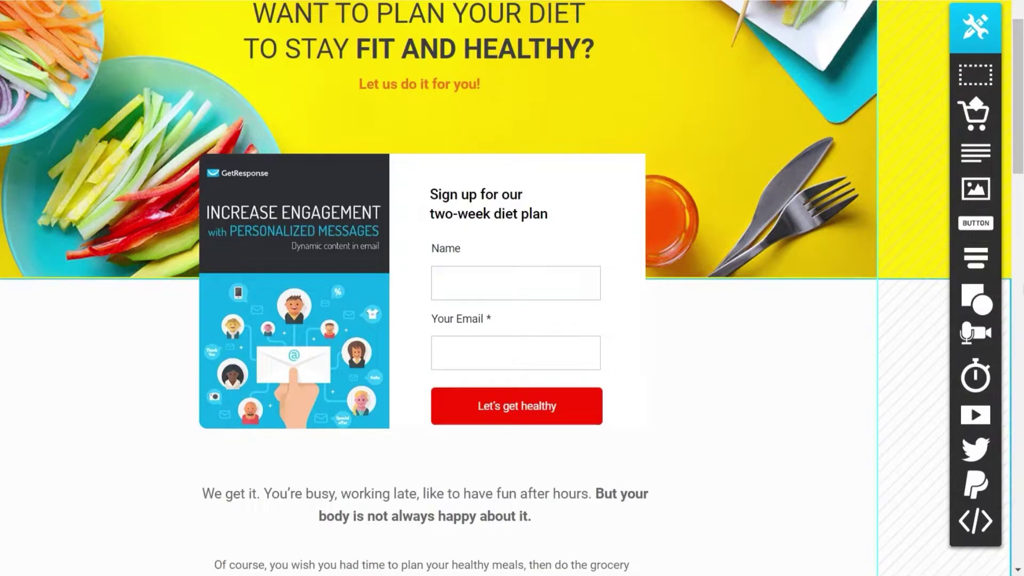
Examine the other elements that can be added to the page, including the PayPal buy-now buttons
{"action": "mouse_move", "coordinate": [958, 319]}
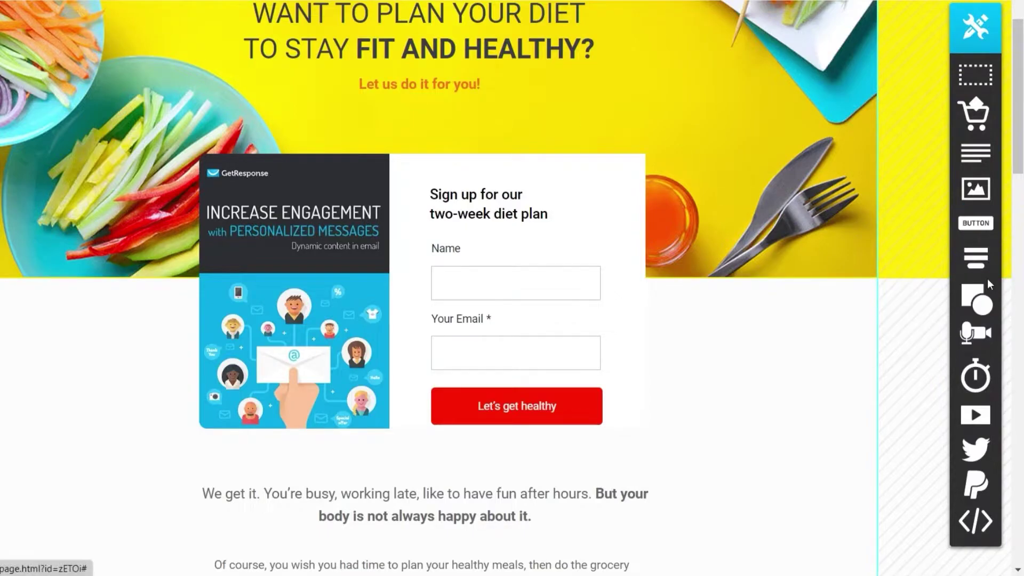
{"action": "mouse_move", "coordinate": [980, 308]}
{"action": "mouse_move", "coordinate": [981, 353]}
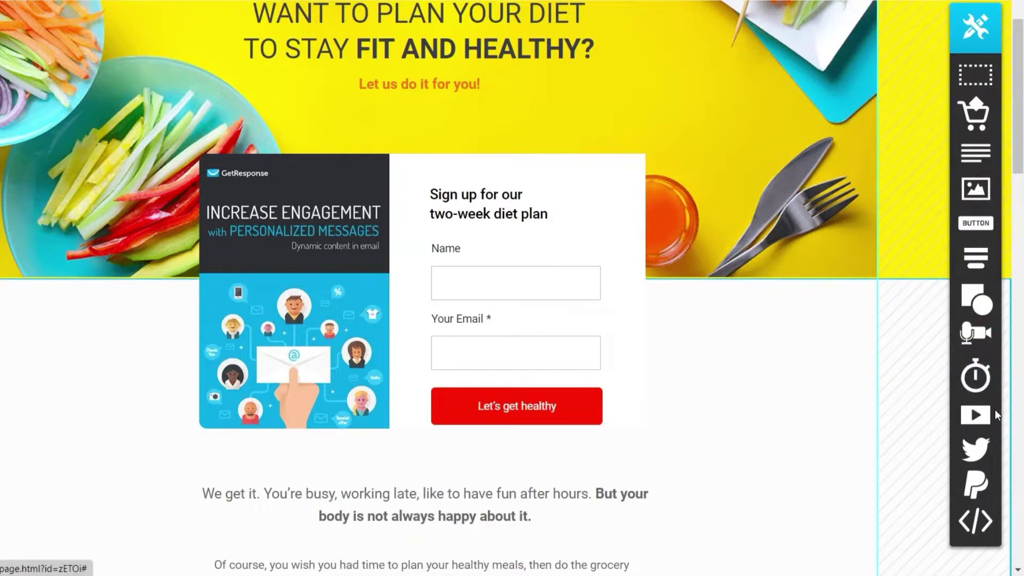
{"action": "mouse_move", "coordinate": [986, 491]}
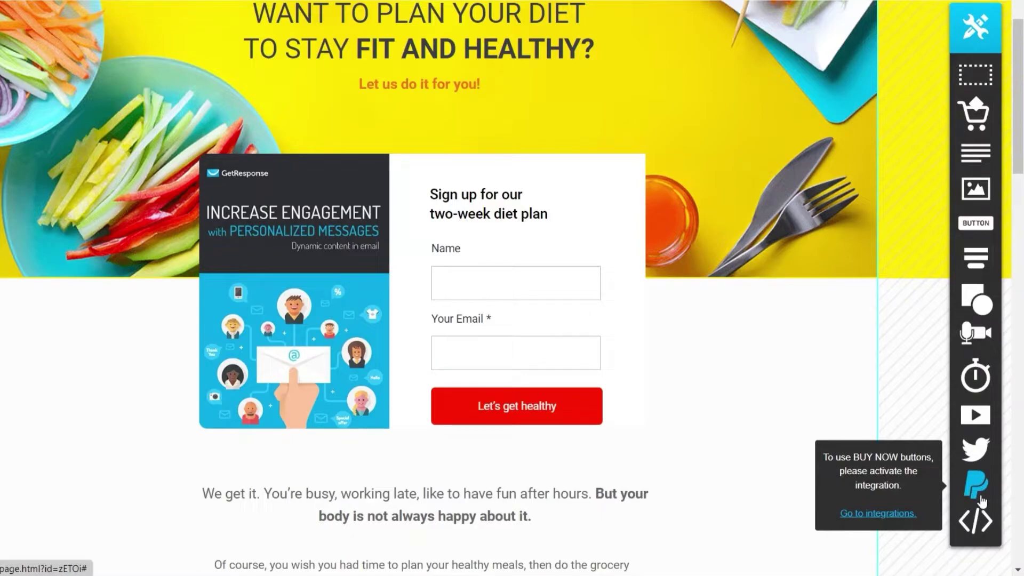
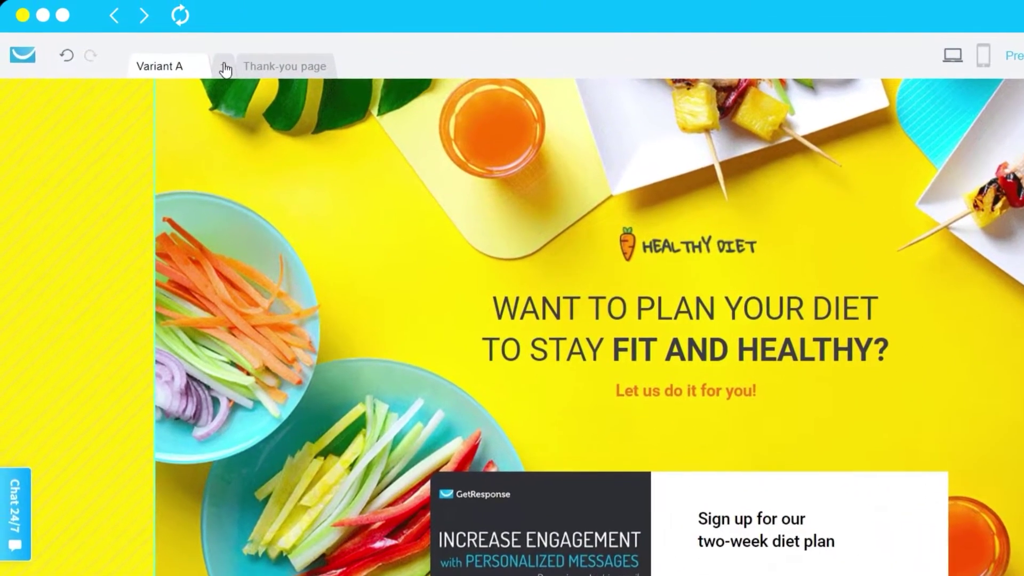
Try adding a second variant of the signup page and delete that variant
{"action": "left_click", "coordinate": [225, 69]}
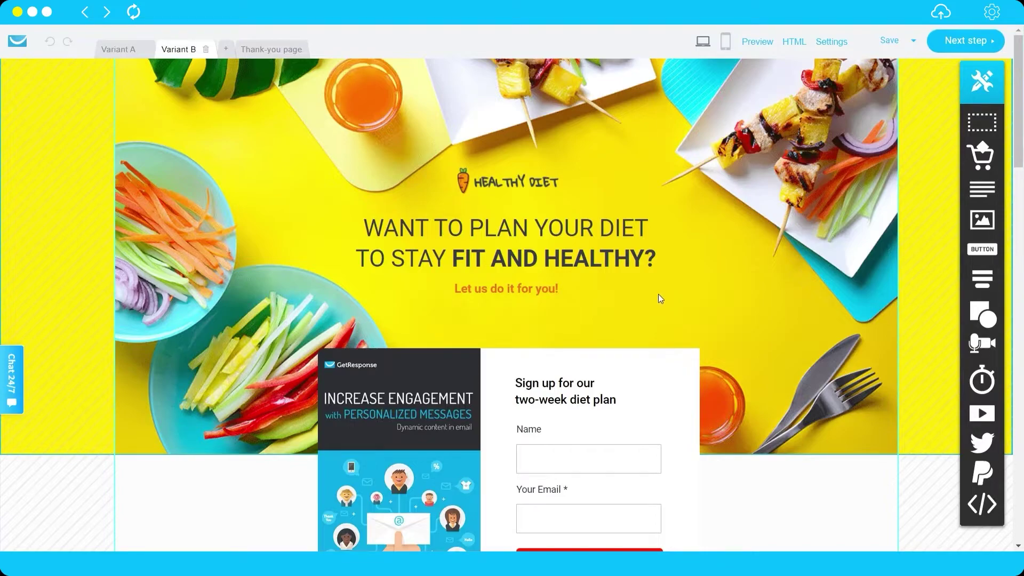
{"action": "left_click", "coordinate": [206, 50]}
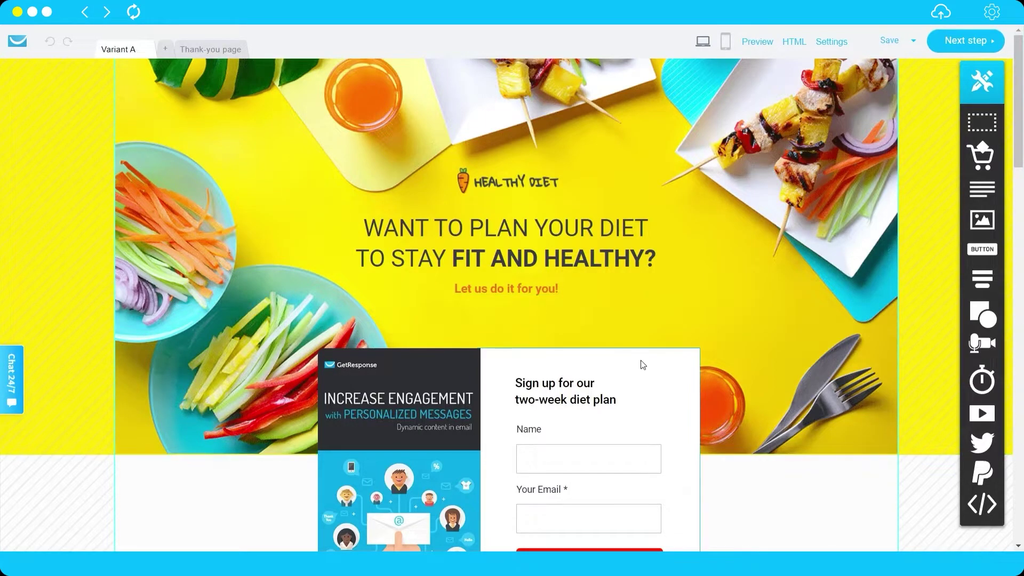
Open the thank-you page and review its message about checking the inbox for the download link
{"action": "scroll", "coordinate": [629, 389], "scroll_direction": "down", "scroll_amount": 3}
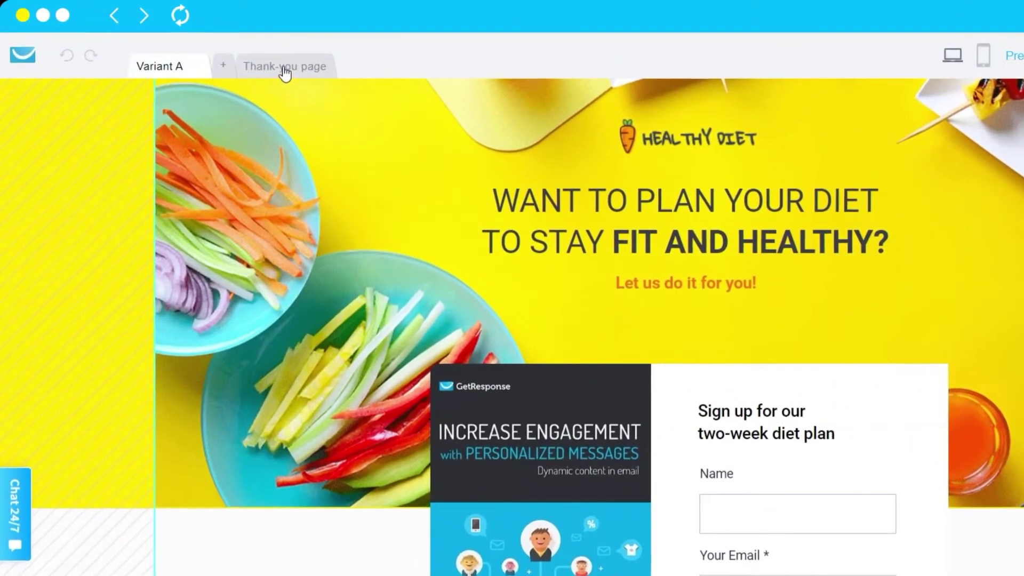
{"action": "left_click", "coordinate": [262, 67]}
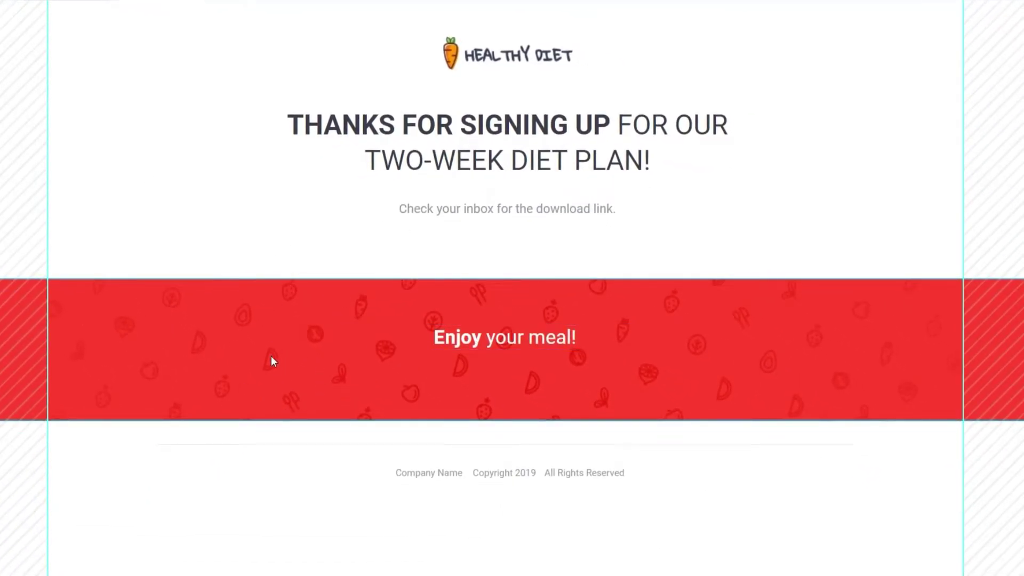
{"action": "left_click_drag", "start_coordinate": [399, 208], "coordinate": [537, 222]}
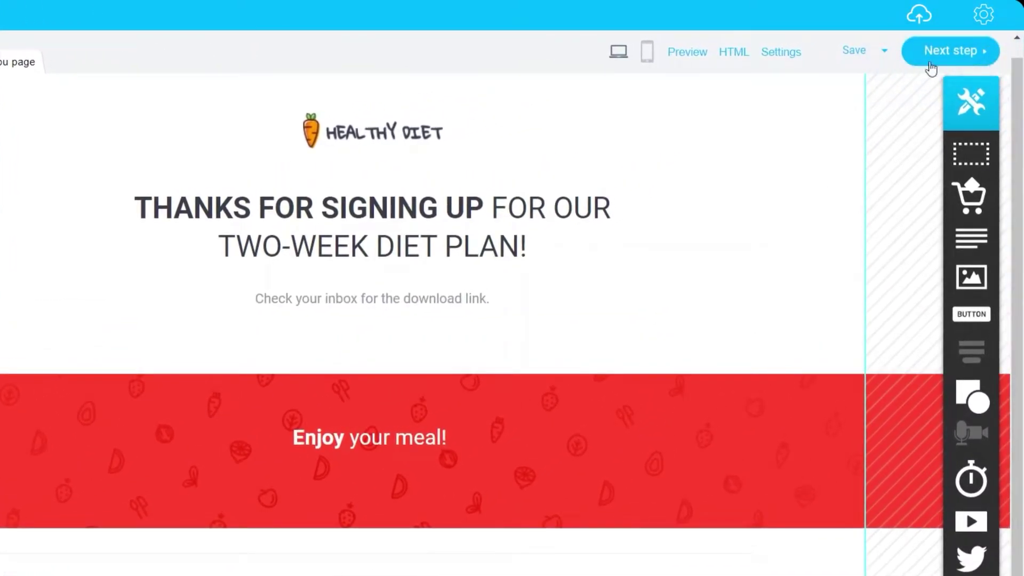
Continue to the signup page settings and enter "Add description" as the page's SEO description
{"action": "left_click", "coordinate": [929, 53]}
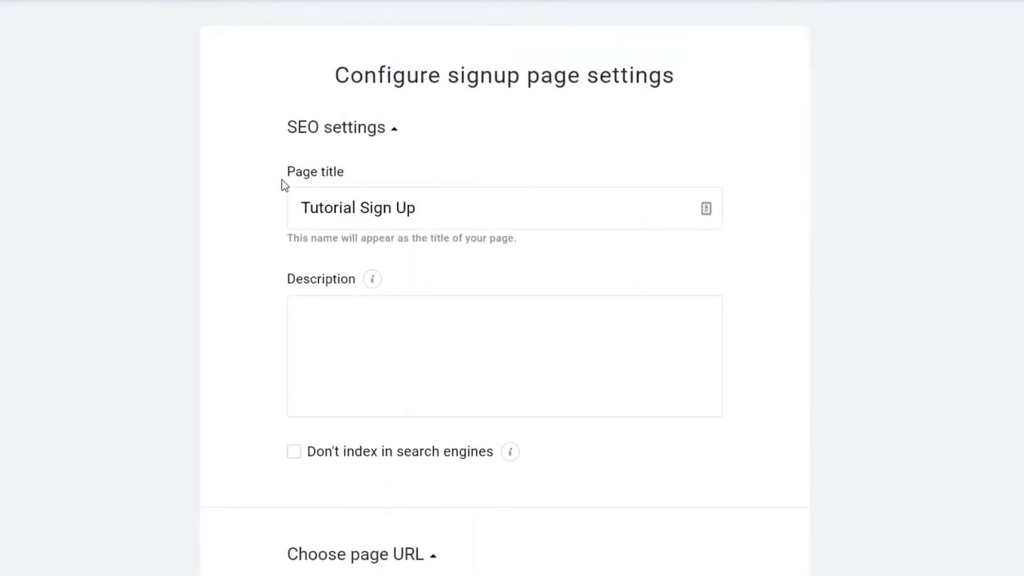
{"action": "scroll", "coordinate": [438, 259], "scroll_direction": "down", "scroll_amount": 5}
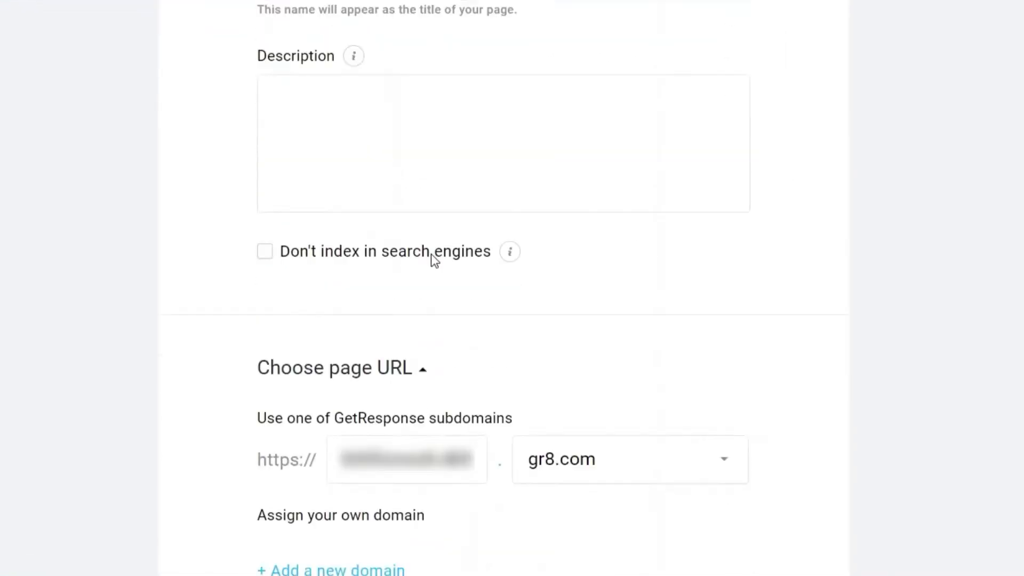
{"action": "scroll", "coordinate": [436, 250], "scroll_direction": "down", "scroll_amount": 2}
{"action": "scroll", "coordinate": [451, 144], "scroll_direction": "up", "scroll_amount": 3}
{"action": "left_click", "coordinate": [352, 141]}
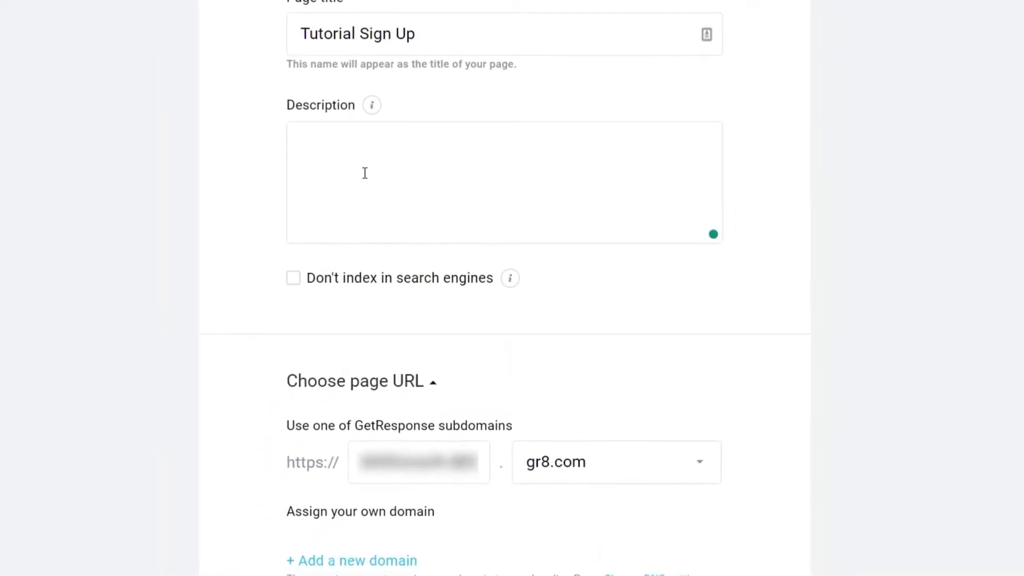
{"action": "mouse_move", "coordinate": [372, 108]}
{"action": "left_click", "coordinate": [400, 182]}
{"action": "type", "text": "Add description"}
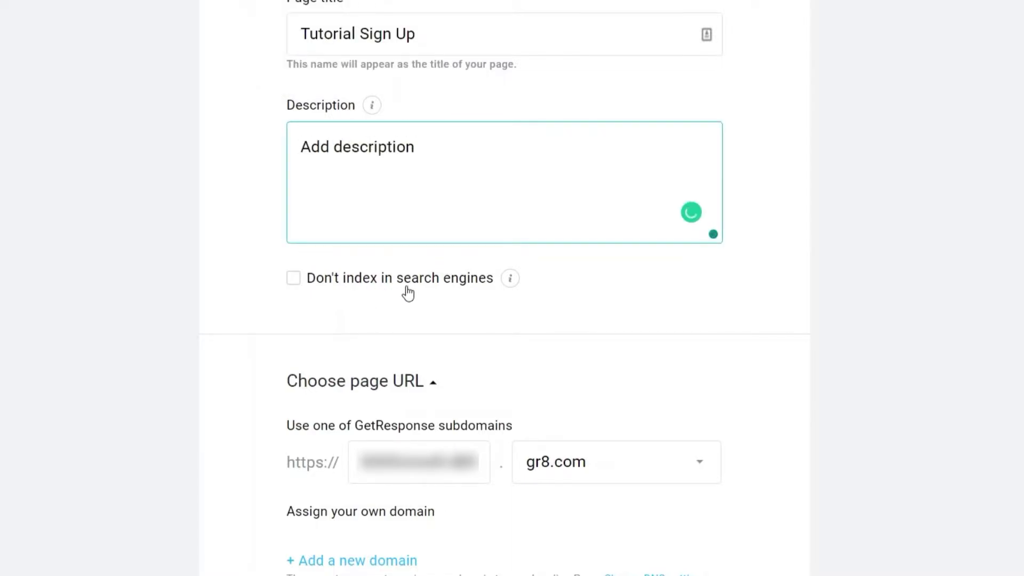
Check the page URL and subscription settings, and publish the signup page
{"action": "scroll", "coordinate": [392, 272], "scroll_direction": "down", "scroll_amount": 2}
{"action": "scroll", "coordinate": [372, 299], "scroll_direction": "down", "scroll_amount": 2}
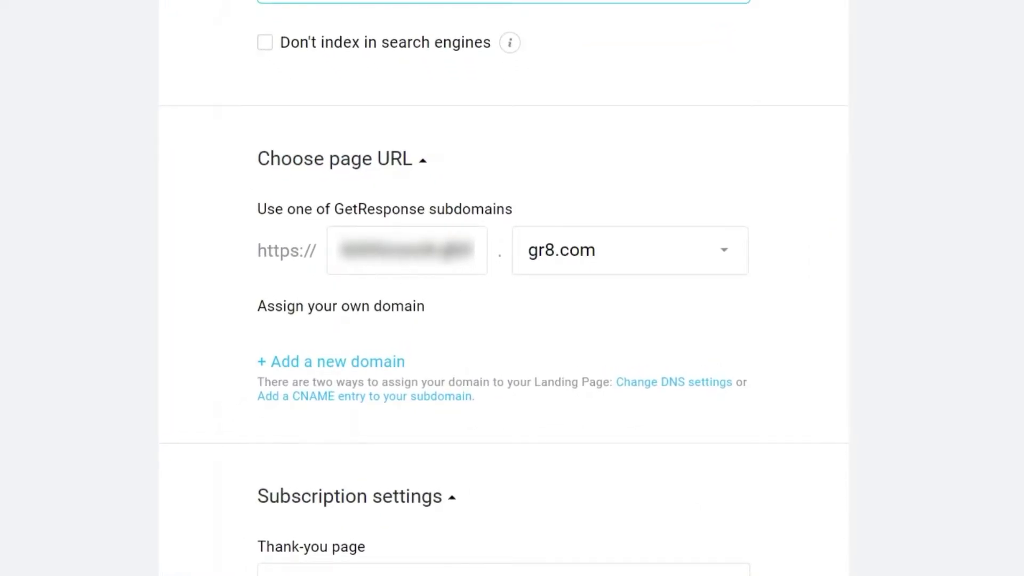
{"action": "left_click", "coordinate": [479, 254]}
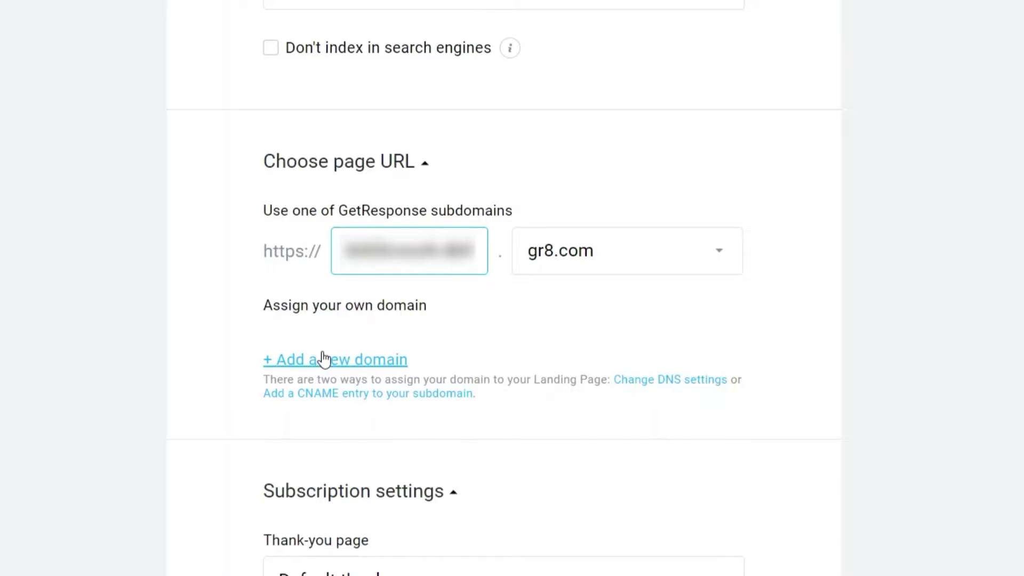
{"action": "scroll", "coordinate": [473, 234], "scroll_direction": "down", "scroll_amount": 2}
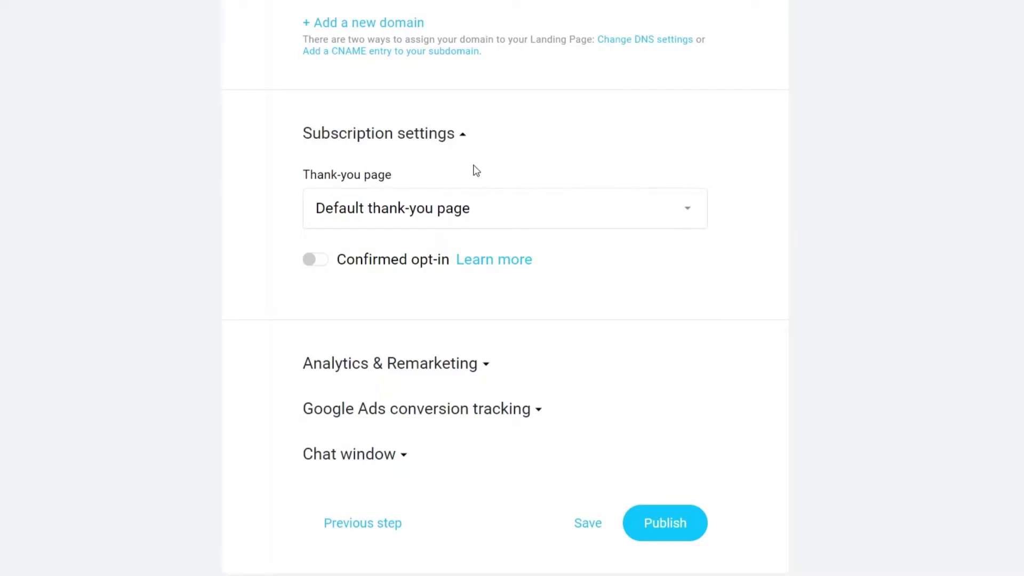
{"action": "scroll", "coordinate": [561, 171], "scroll_direction": "down", "scroll_amount": 2}
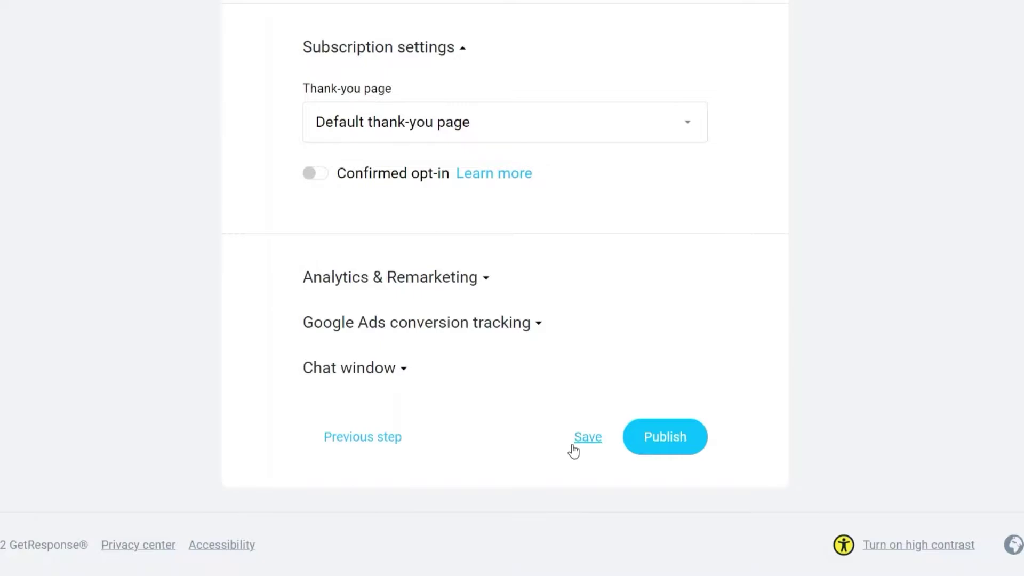
{"action": "left_click", "coordinate": [686, 451]}
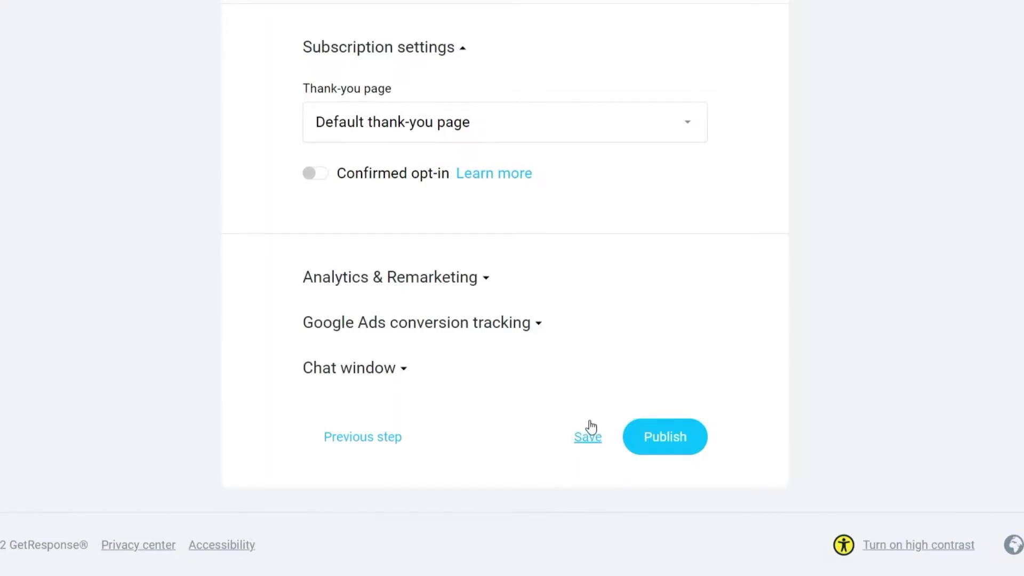
{"action": "left_click", "coordinate": [670, 438]}
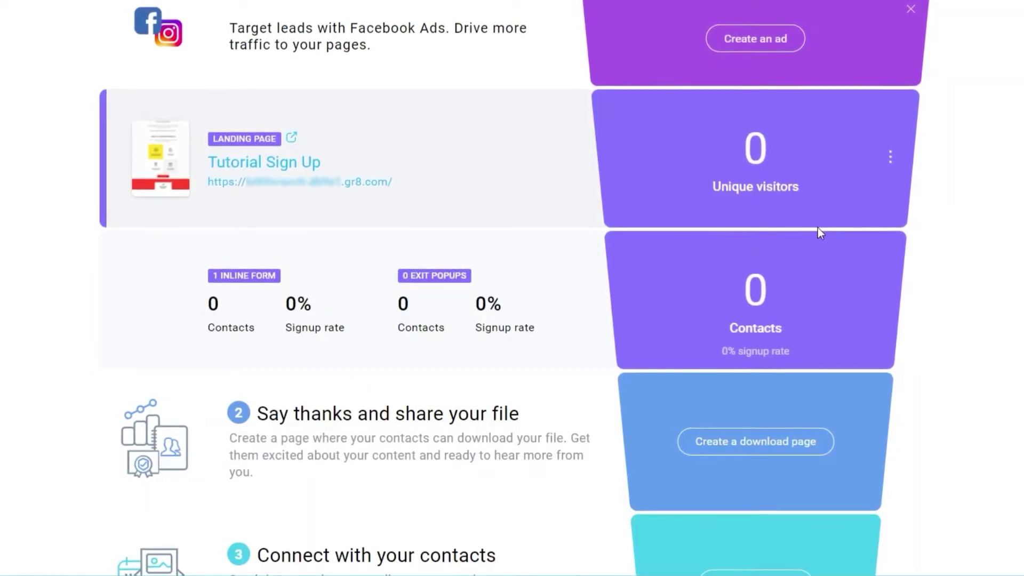
Start creating the funnel's download page and select the "Lead magnet - Healthy diet course" template
{"action": "scroll", "coordinate": [656, 254], "scroll_direction": "down", "scroll_amount": 2}
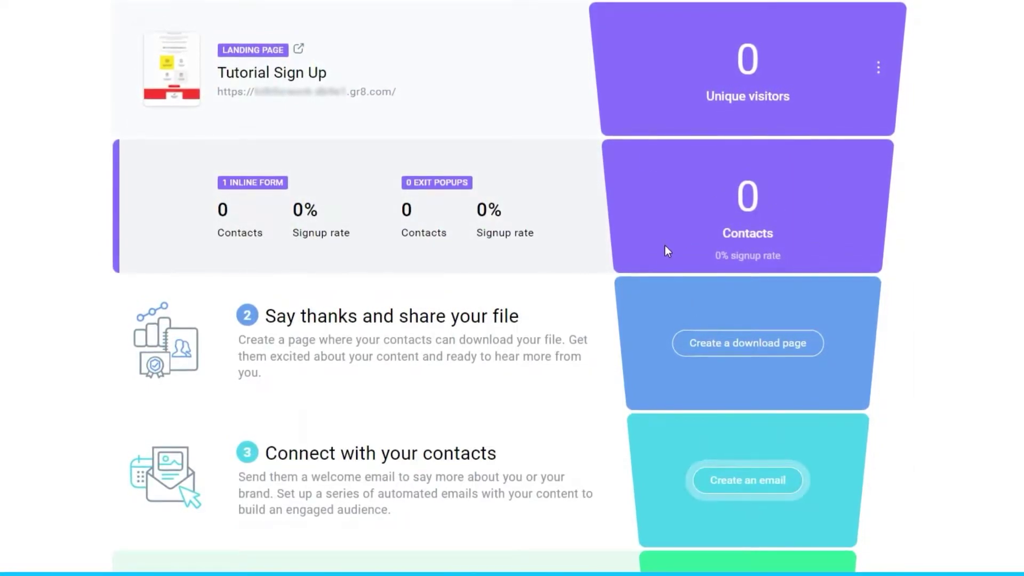
{"action": "scroll", "coordinate": [694, 262], "scroll_direction": "down", "scroll_amount": 2}
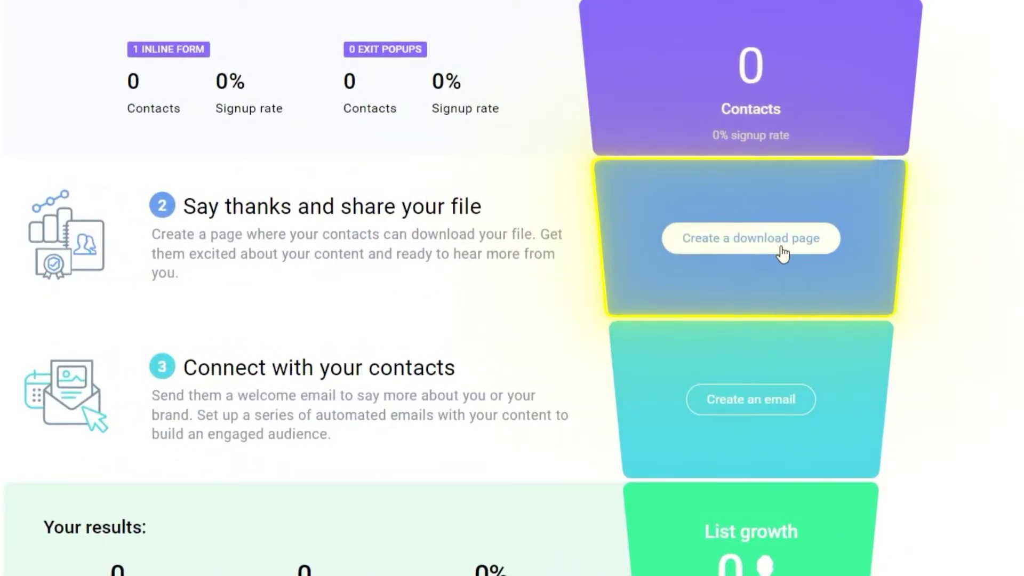
{"action": "left_click", "coordinate": [773, 246]}
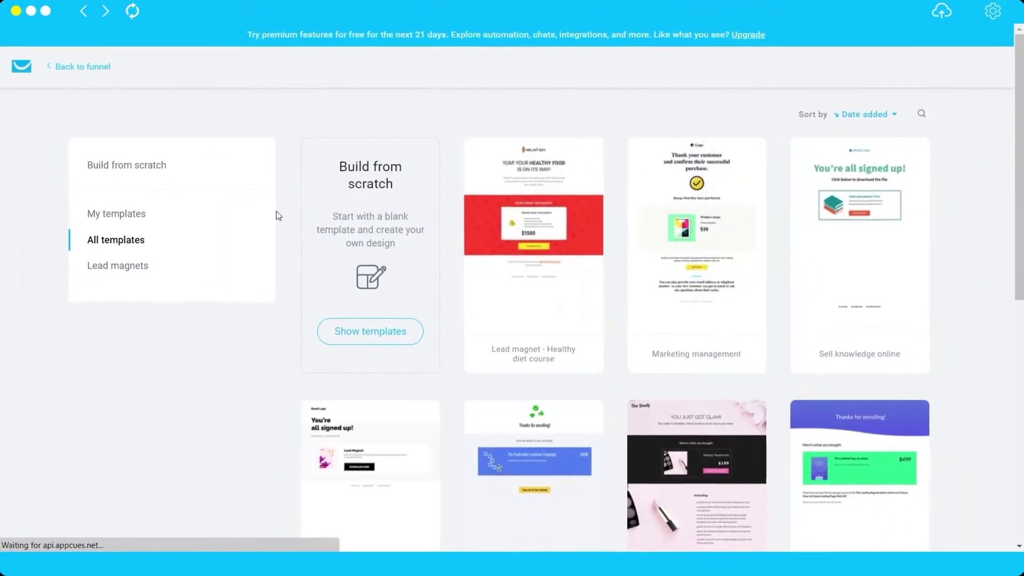
{"action": "mouse_move", "coordinate": [600, 197]}
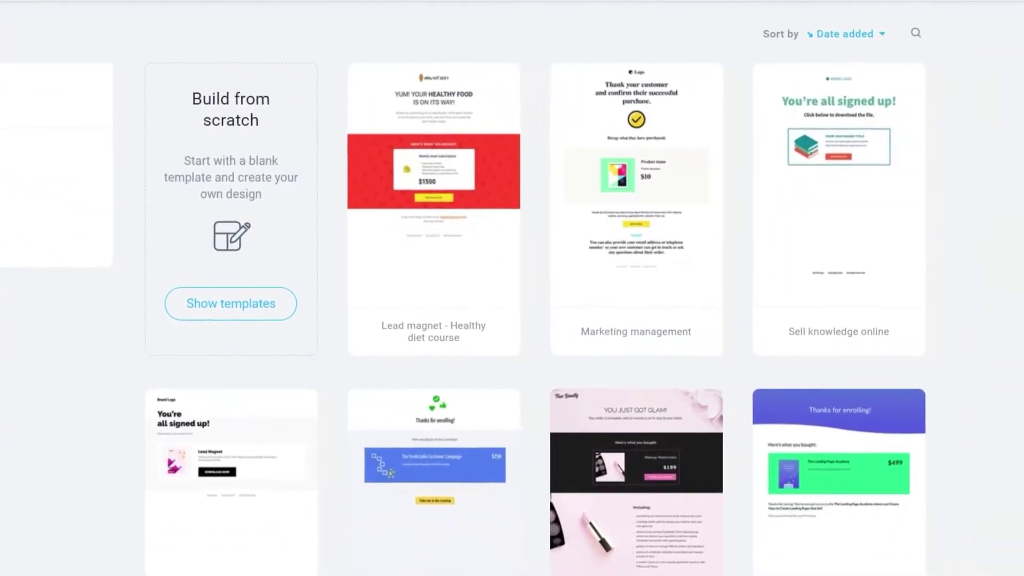
{"action": "mouse_move", "coordinate": [465, 223]}
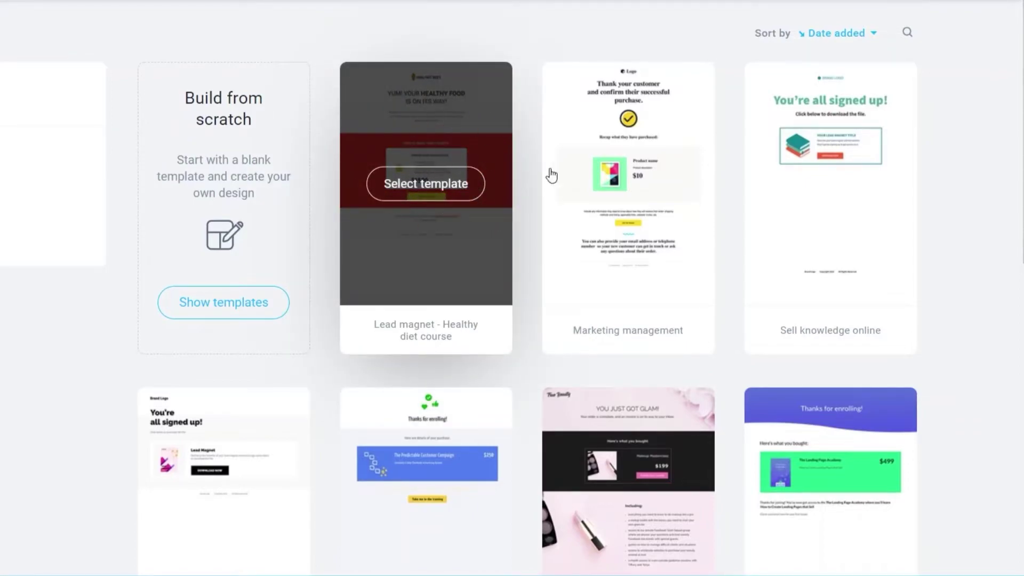
{"action": "left_click", "coordinate": [434, 188]}
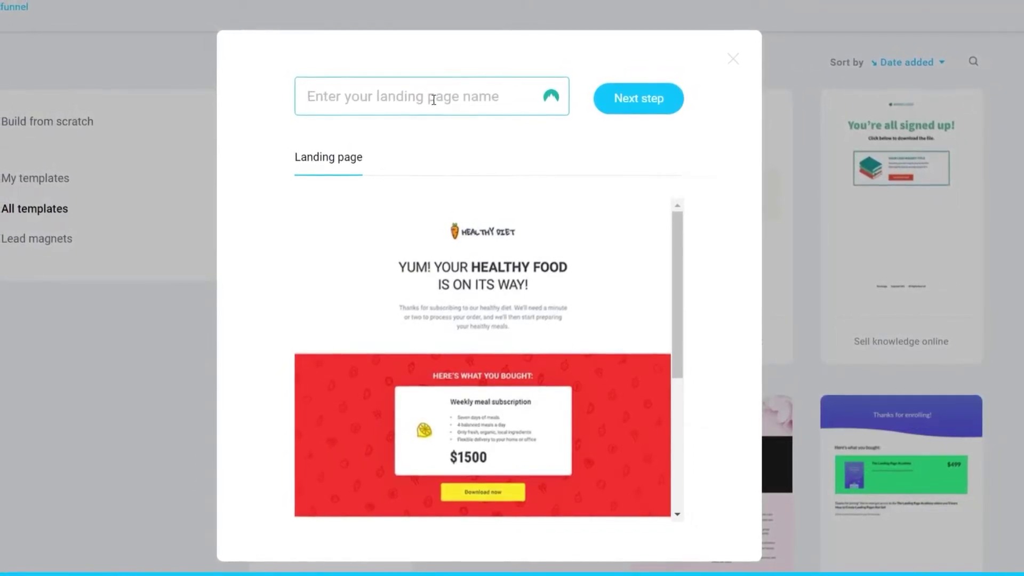
Name the download page "Download the file for FREE!" and continue to the page editor
{"action": "type", "text": "Download the file for FREE!"}
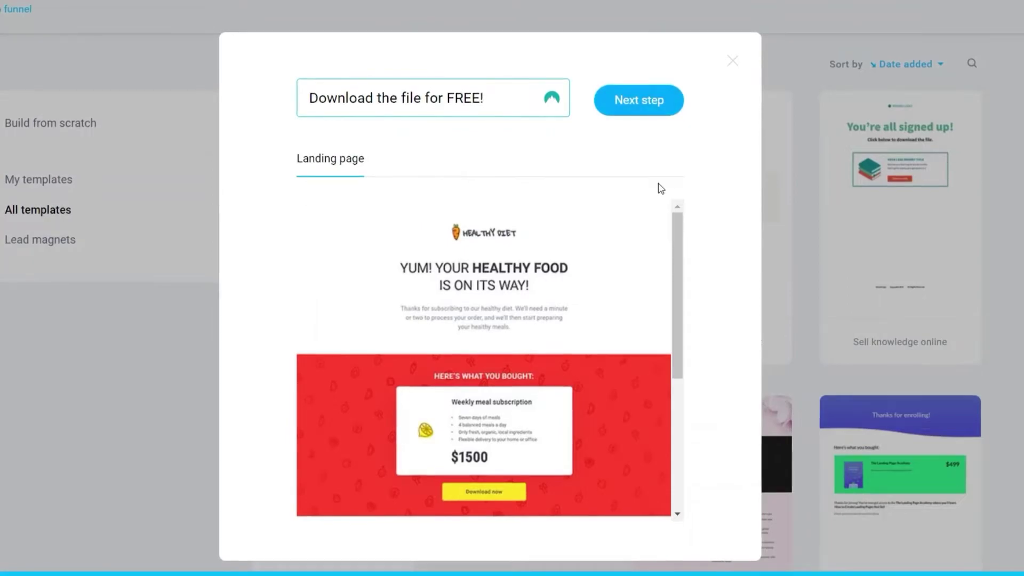
{"action": "scroll", "coordinate": [654, 160], "scroll_direction": "down", "scroll_amount": 3}
{"action": "left_click", "coordinate": [640, 103]}
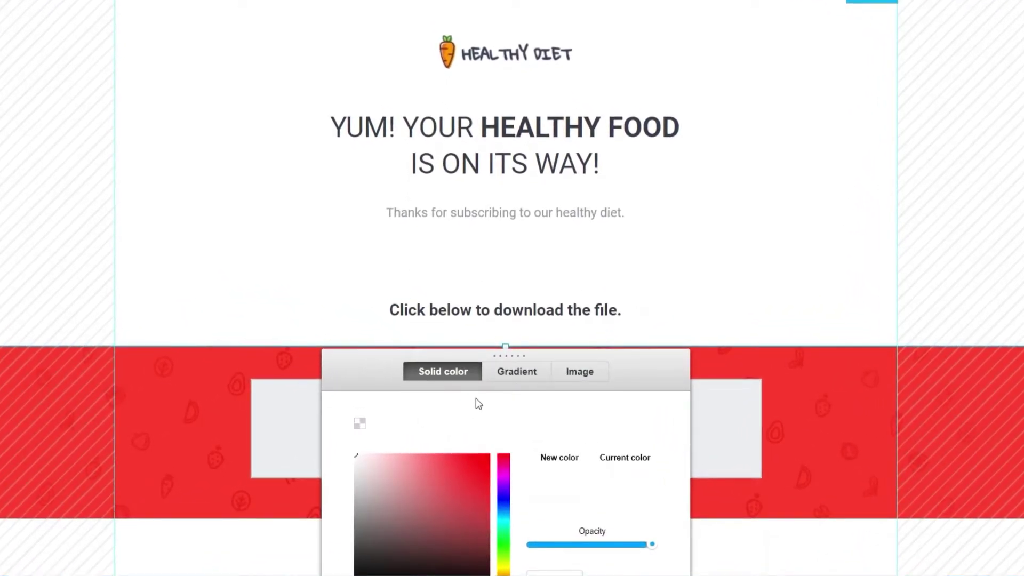
Set the background of the download page's upper section to the solid color #FAFAFA
{"action": "left_click", "coordinate": [473, 475]}
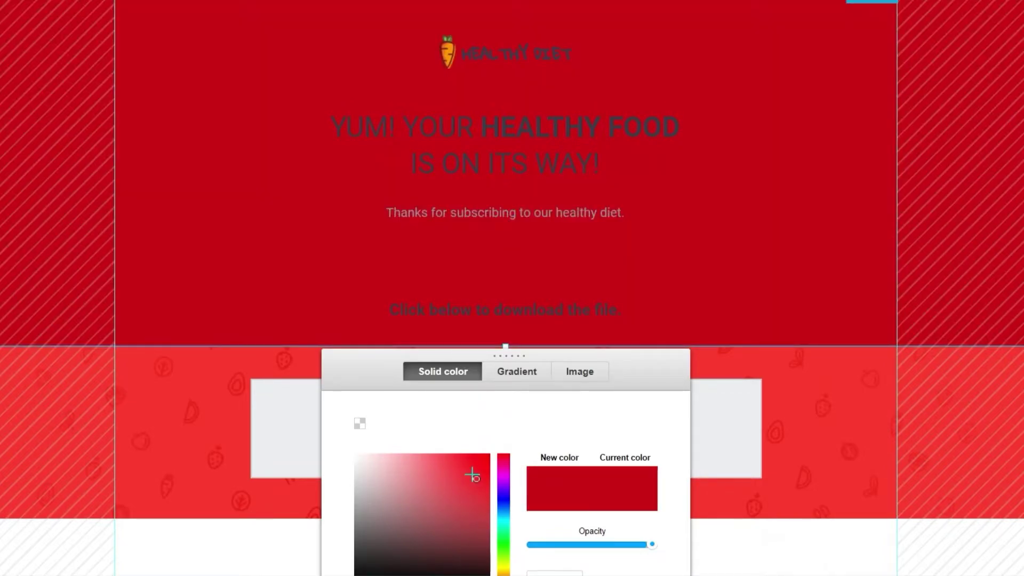
{"action": "left_click", "coordinate": [358, 459]}
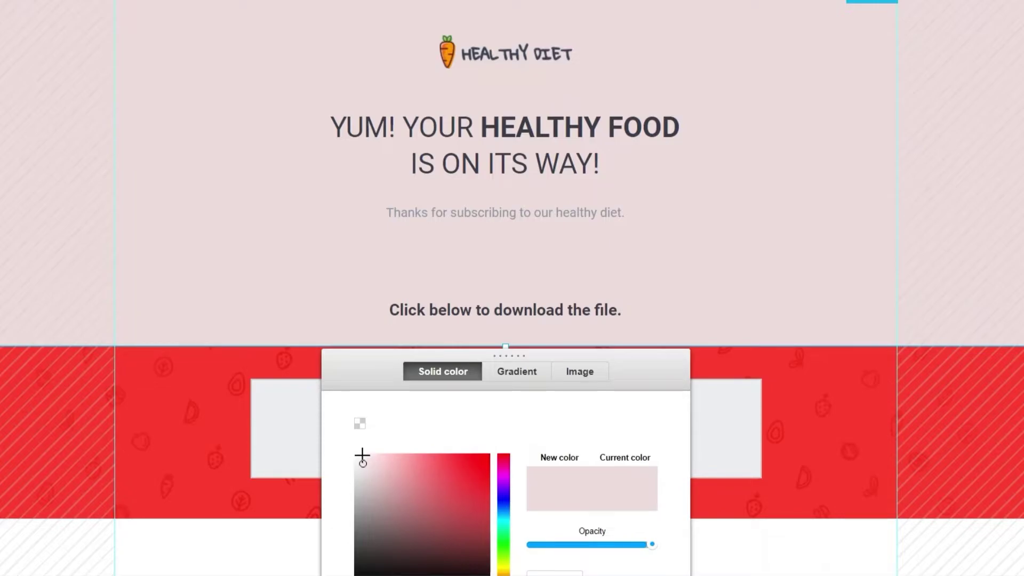
{"action": "left_click_drag", "start_coordinate": [363, 467], "coordinate": [350, 455]}
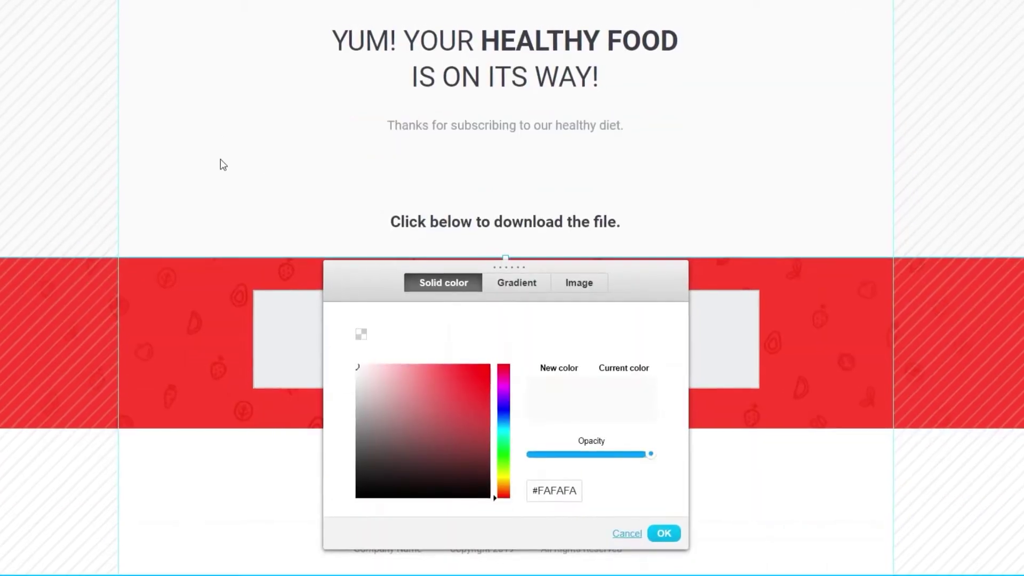
{"action": "left_click", "coordinate": [643, 519]}
{"action": "scroll", "coordinate": [409, 319], "scroll_direction": "up", "scroll_amount": 3}
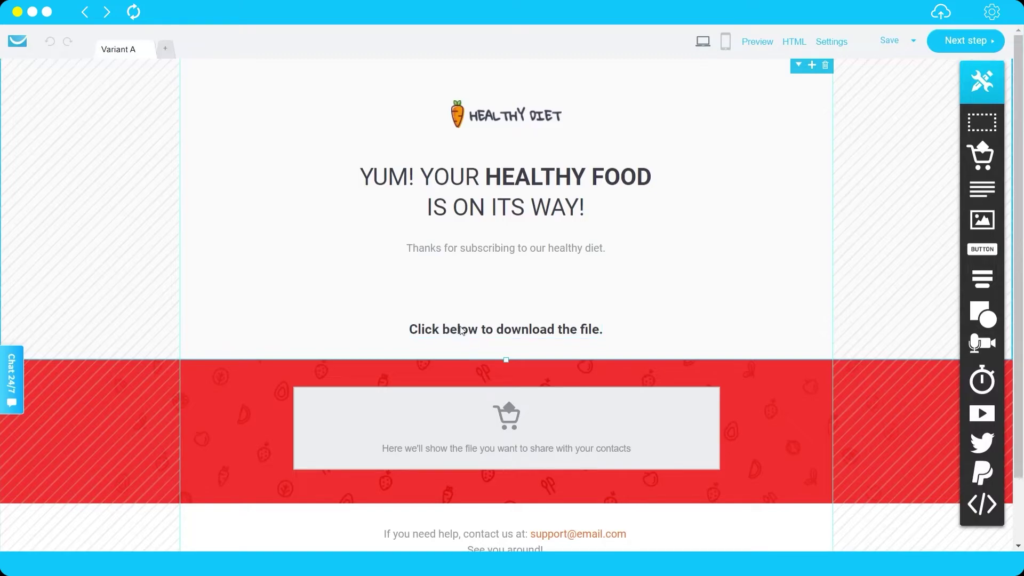
Open the link settings for the text "Click below to download the file." and close them without entering a URL
{"action": "left_click", "coordinate": [466, 335]}
{"action": "double_click", "coordinate": [466, 335]}
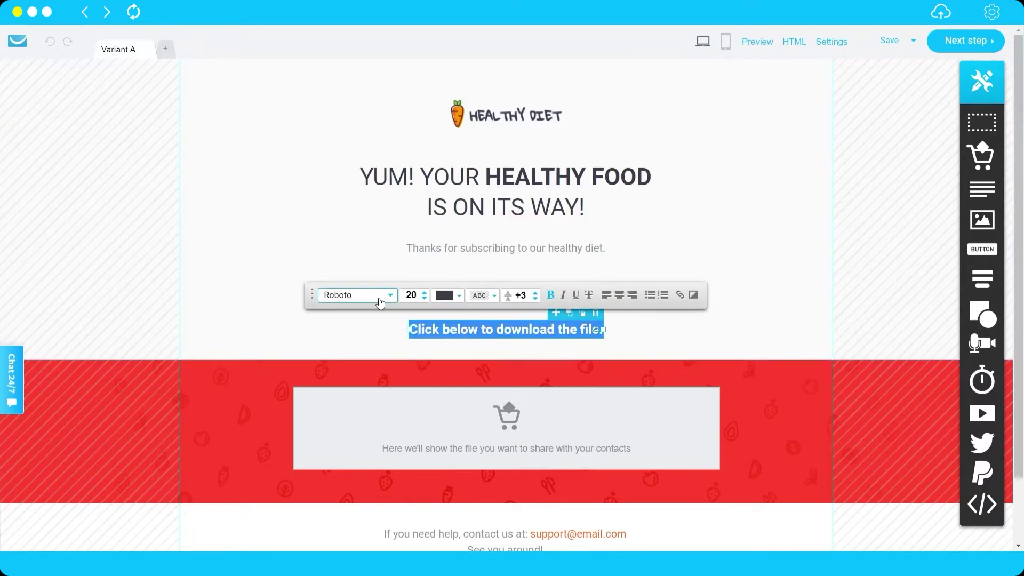
{"action": "left_click", "coordinate": [681, 296]}
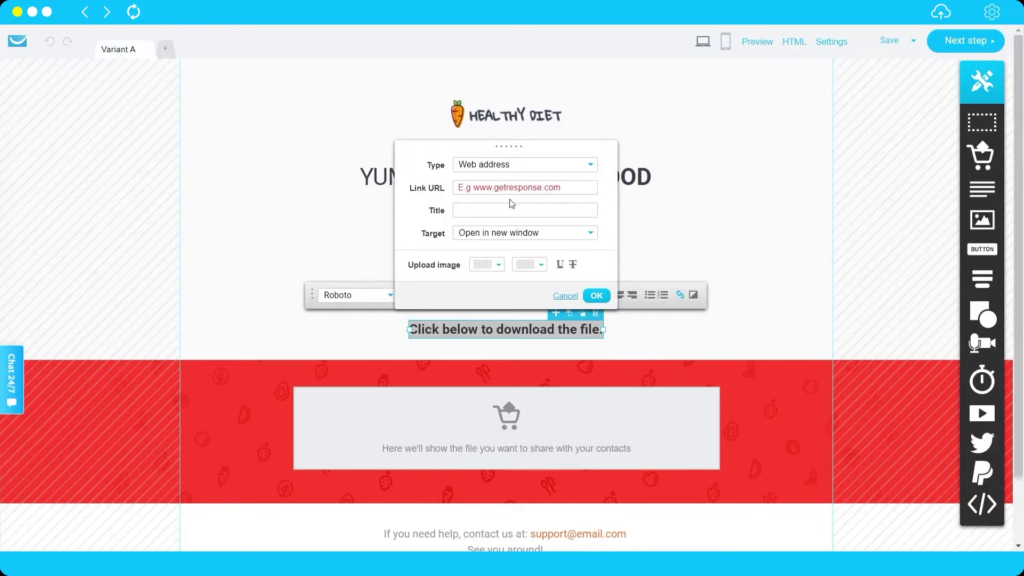
{"action": "left_click", "coordinate": [597, 295]}
{"action": "scroll", "coordinate": [742, 299], "scroll_direction": "down", "scroll_amount": 2}
{"action": "scroll", "coordinate": [789, 307], "scroll_direction": "up", "scroll_amount": 2}
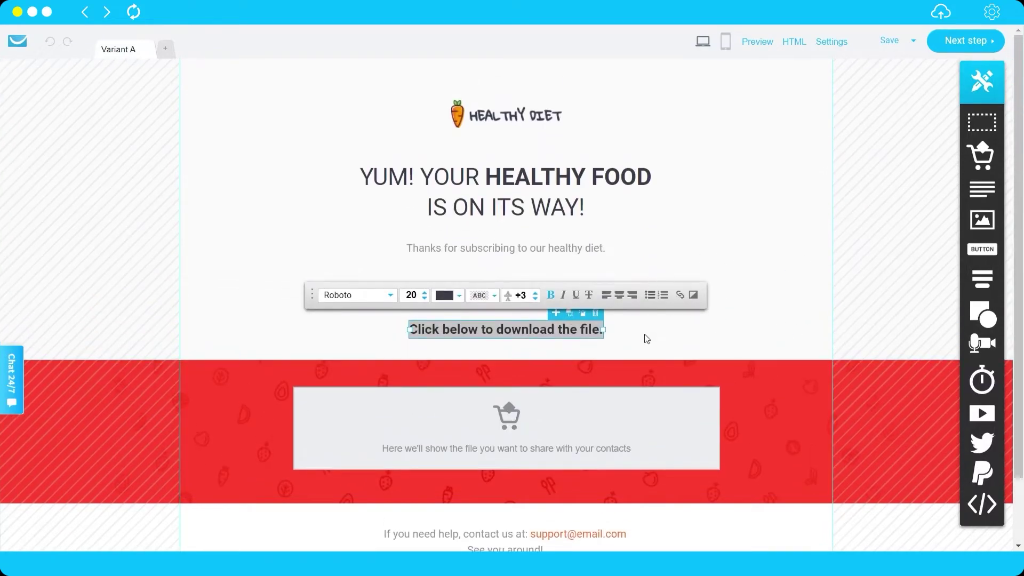
Check the download page's mobile layout, and return to the desktop layout to review the whole page
{"action": "left_click", "coordinate": [726, 42]}
{"action": "scroll", "coordinate": [556, 320], "scroll_direction": "down", "scroll_amount": 1}
{"action": "scroll", "coordinate": [557, 334], "scroll_direction": "up", "scroll_amount": 1}
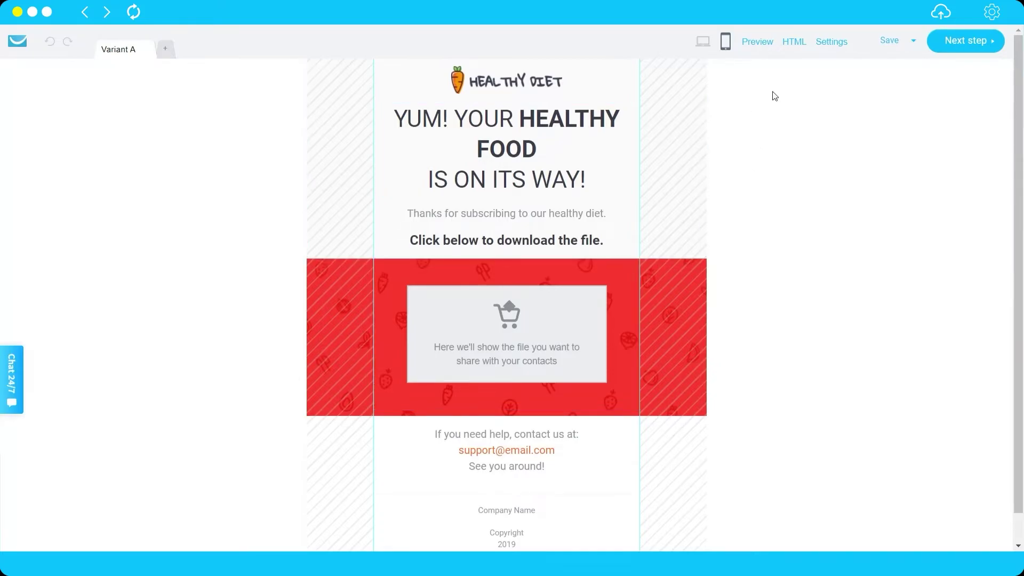
{"action": "left_click", "coordinate": [703, 42]}
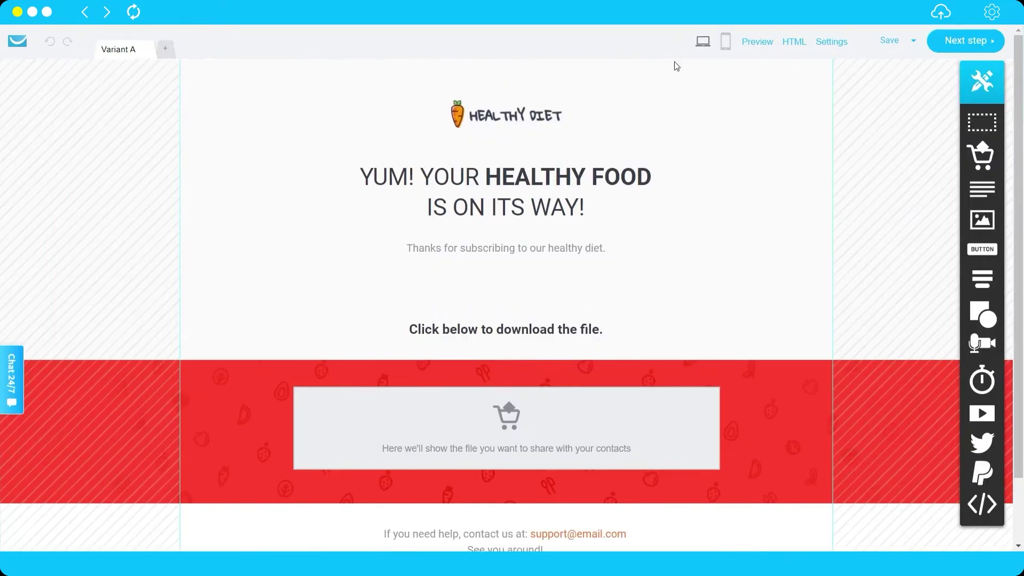
{"action": "scroll", "coordinate": [655, 237], "scroll_direction": "down", "scroll_amount": 3}
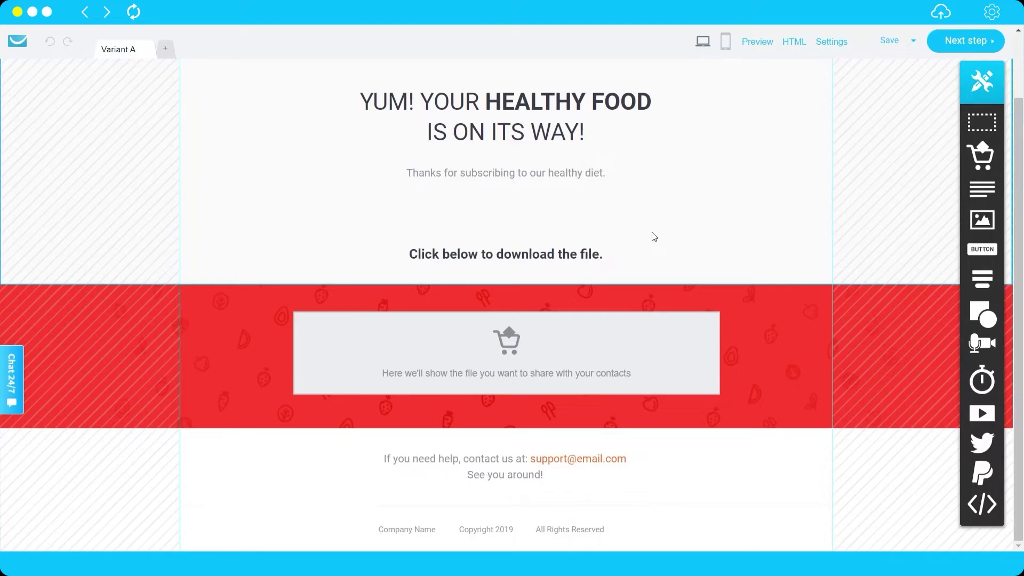
{"action": "scroll", "coordinate": [654, 237], "scroll_direction": "up", "scroll_amount": 3}
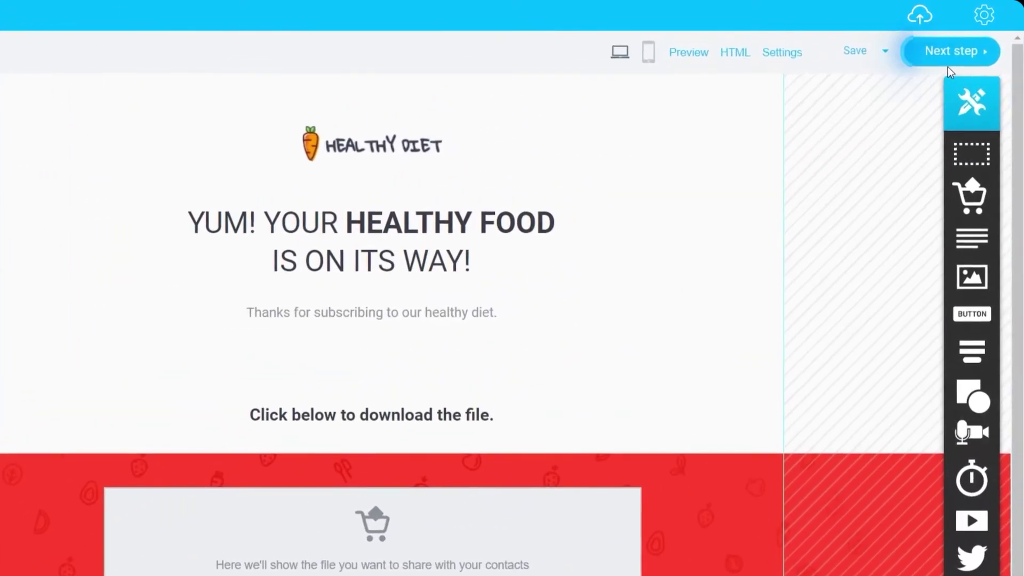
Continue to the download page settings and enter "Add description" as the SEO description
{"action": "left_click", "coordinate": [950, 53]}
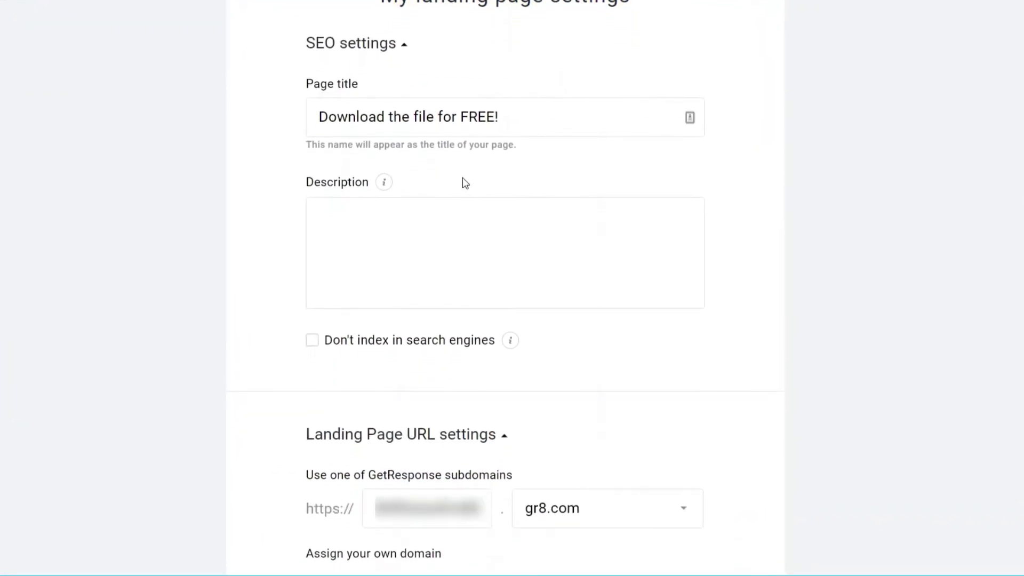
{"action": "left_click", "coordinate": [441, 261]}
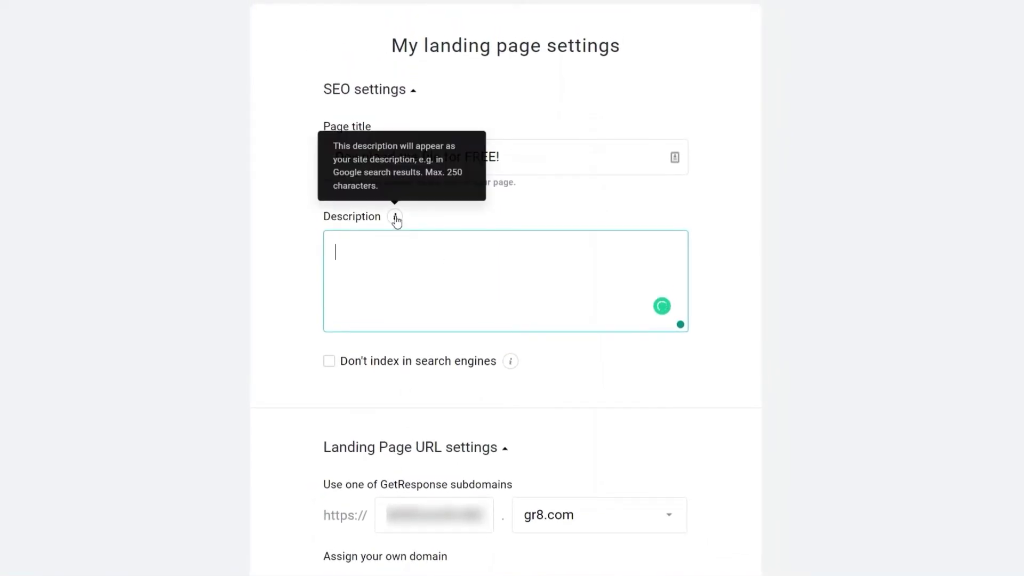
{"action": "type", "text": "Add description"}
Check the download page's URL settings and publish the page
{"action": "scroll", "coordinate": [440, 293], "scroll_direction": "down", "scroll_amount": 3}
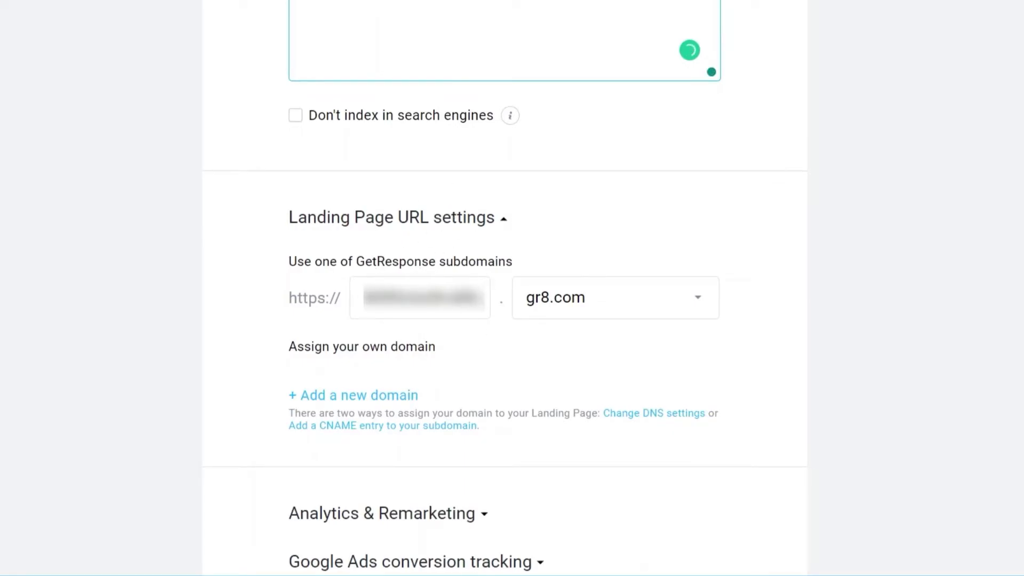
{"action": "scroll", "coordinate": [531, 220], "scroll_direction": "down", "scroll_amount": 5}
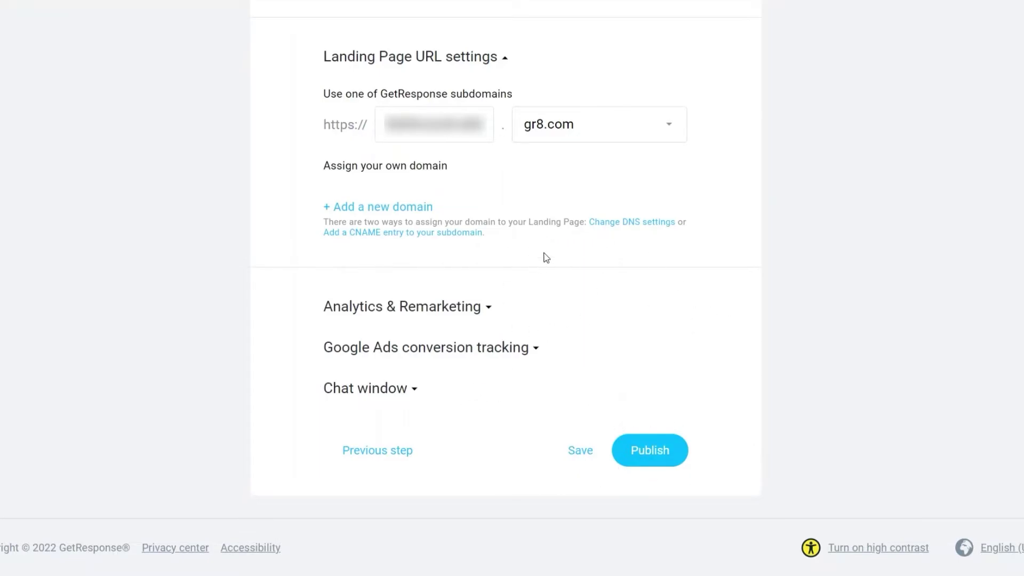
{"action": "left_click", "coordinate": [673, 450]}
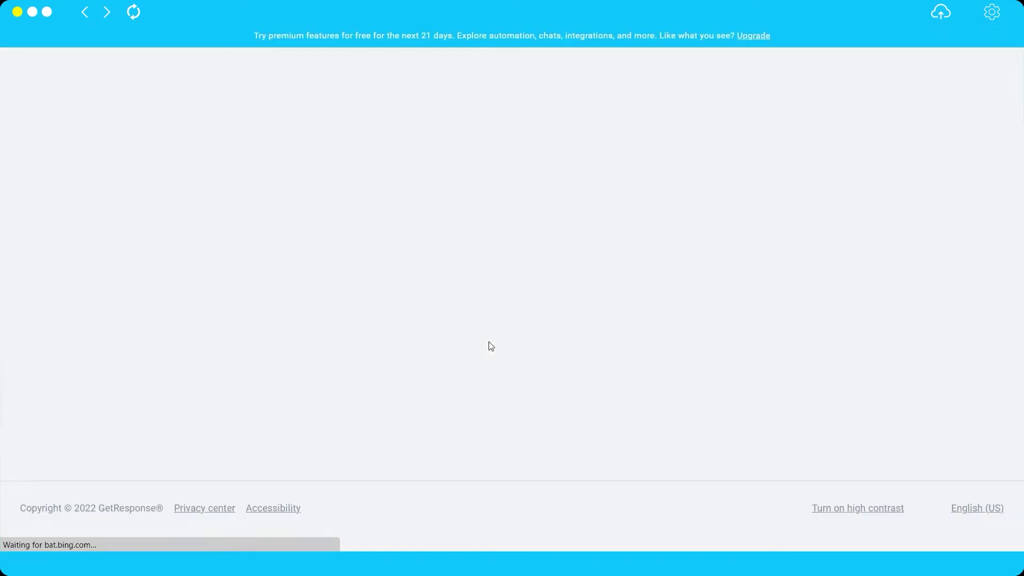
Start creating the funnel's welcome email and set its message name to "Sales Funnel Tutorial"
{"action": "scroll", "coordinate": [603, 263], "scroll_direction": "down", "scroll_amount": 3}
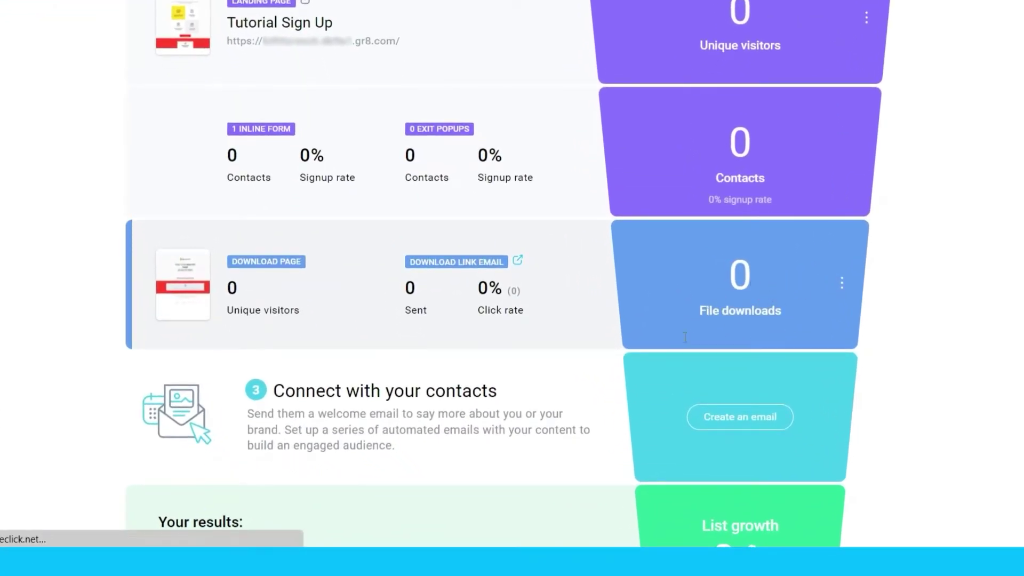
{"action": "scroll", "coordinate": [672, 368], "scroll_direction": "down", "scroll_amount": 2}
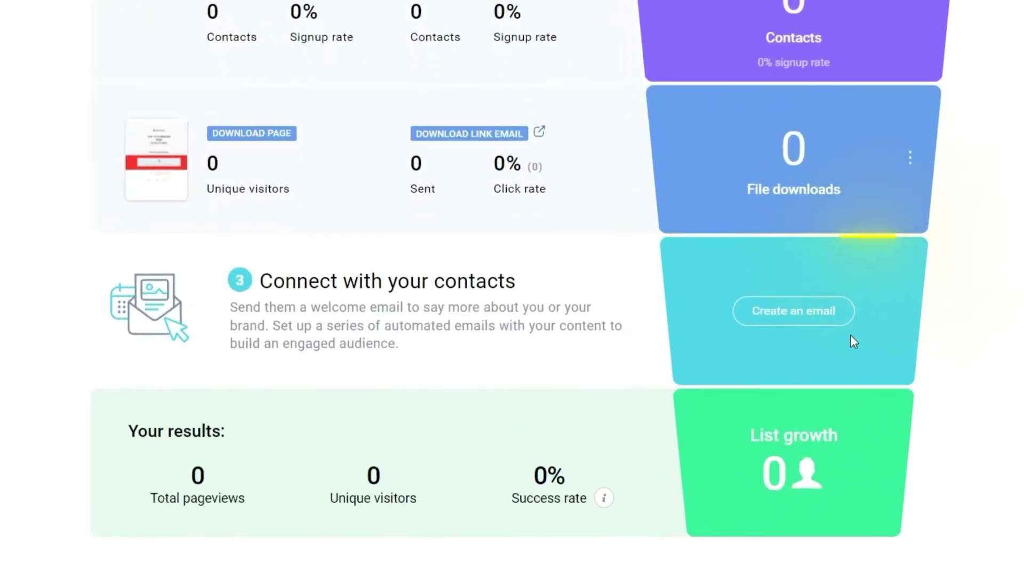
{"action": "left_click", "coordinate": [811, 293]}
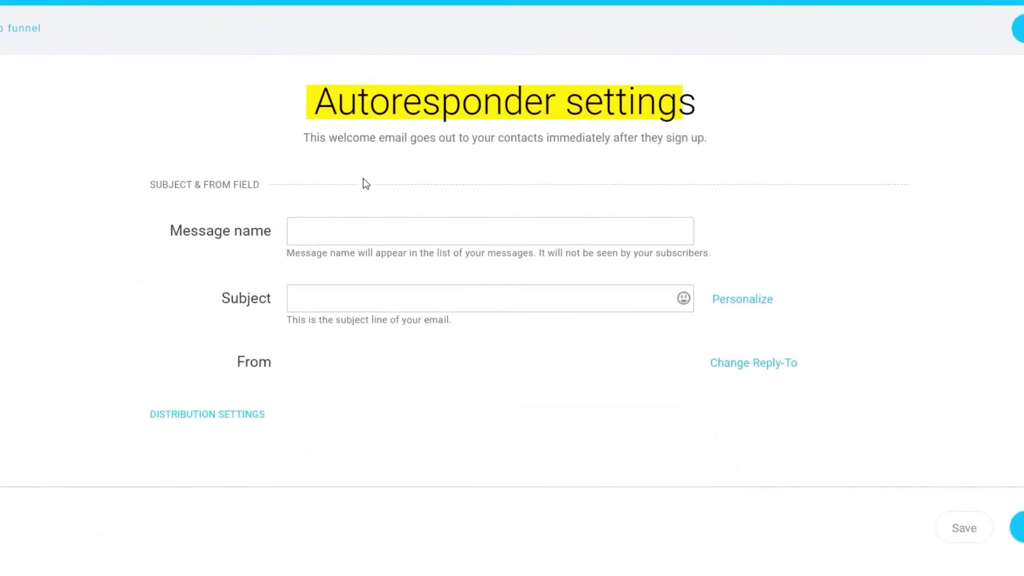
{"action": "left_click", "coordinate": [308, 244]}
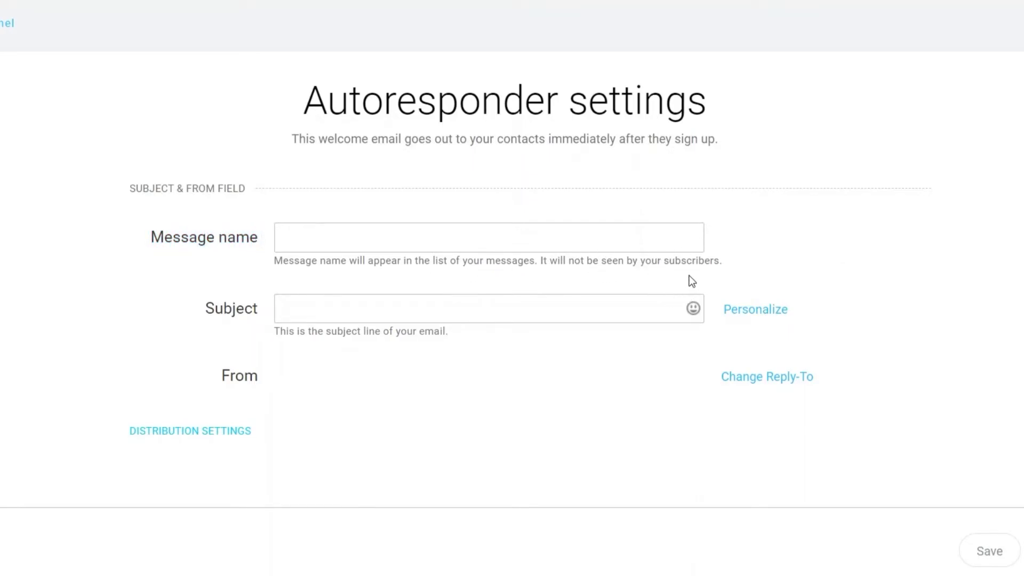
{"action": "left_click", "coordinate": [602, 239]}
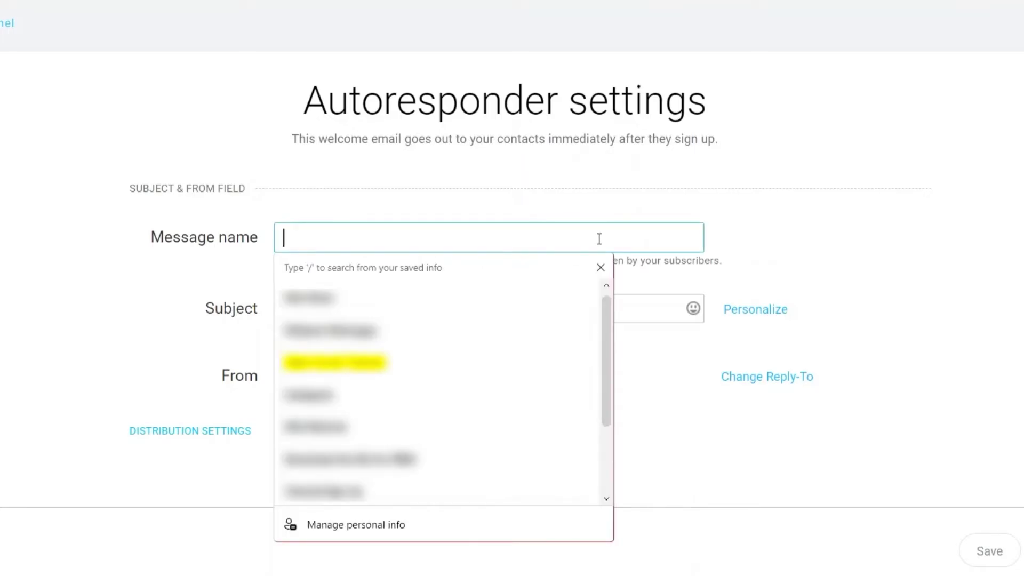
{"action": "left_click", "coordinate": [418, 365]}
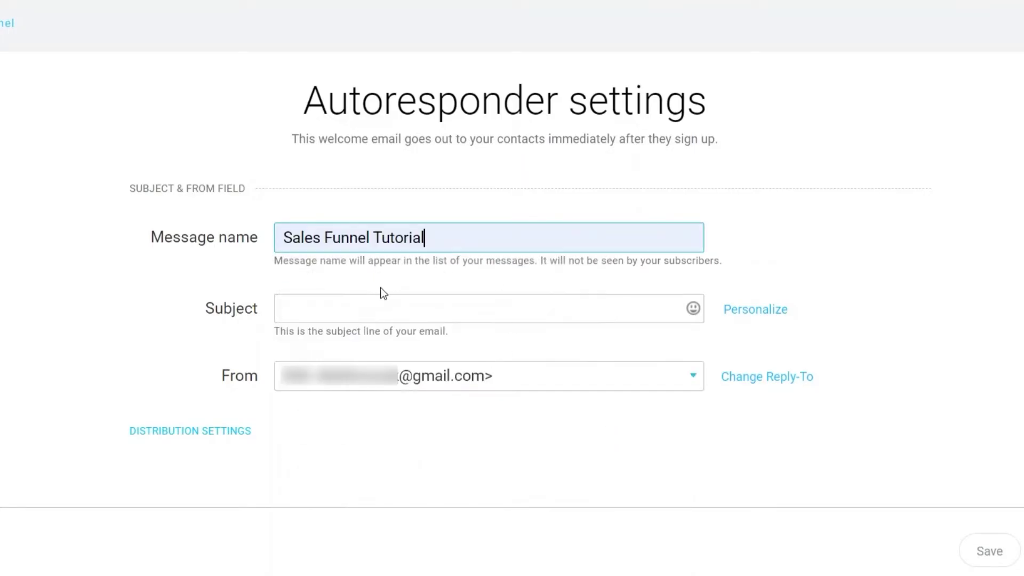
Set the welcome email's subject to "Sales Funnel Tutorial" and show its Reply-To address setting
{"action": "left_click", "coordinate": [293, 312]}
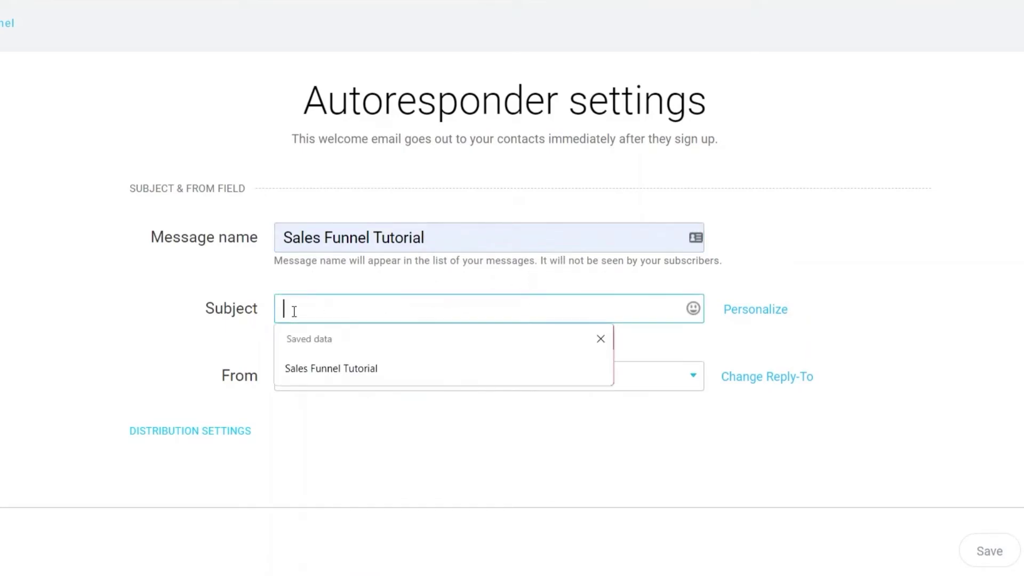
{"action": "double_click", "coordinate": [294, 311]}
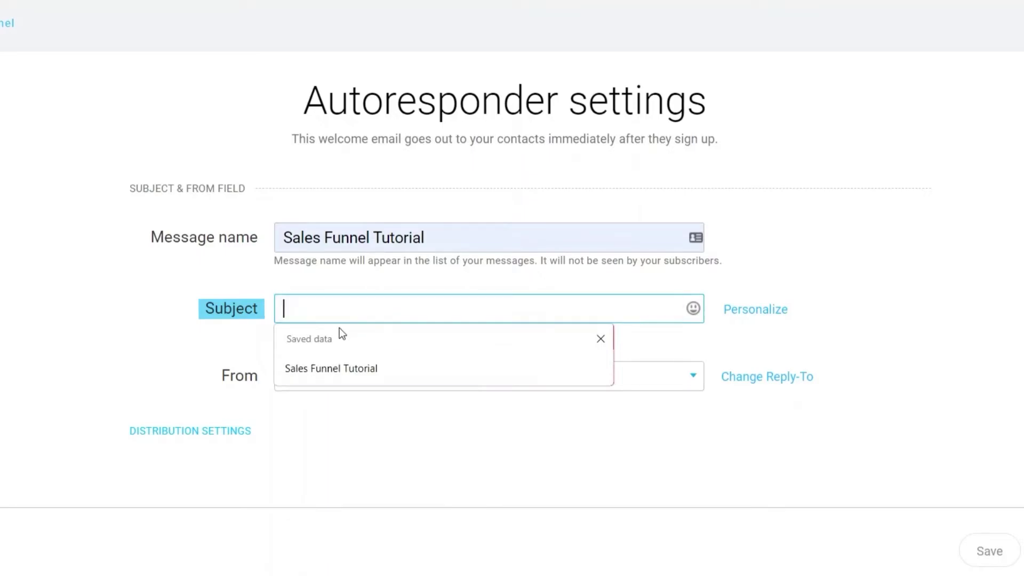
{"action": "left_click", "coordinate": [369, 310]}
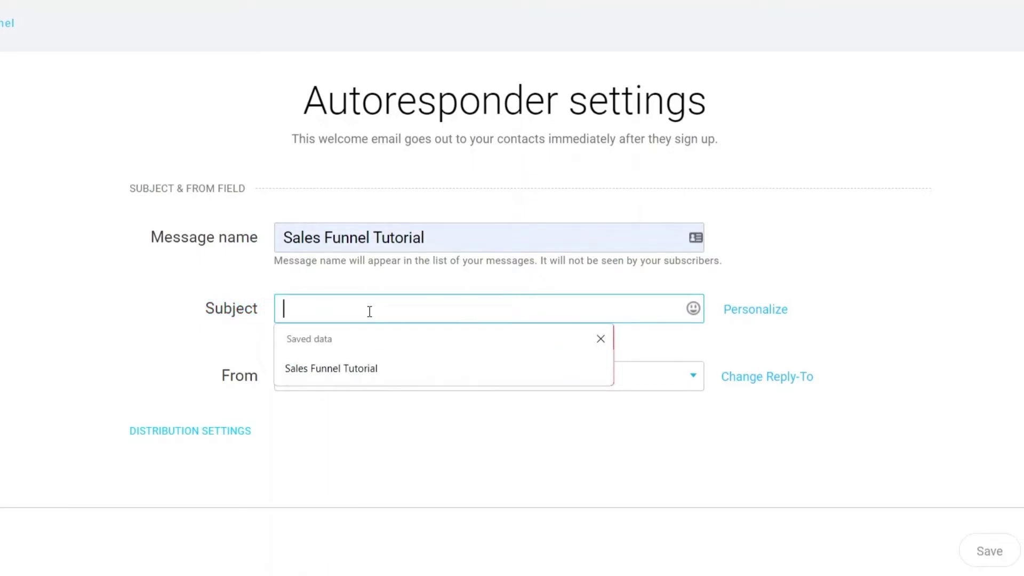
{"action": "left_click", "coordinate": [348, 284]}
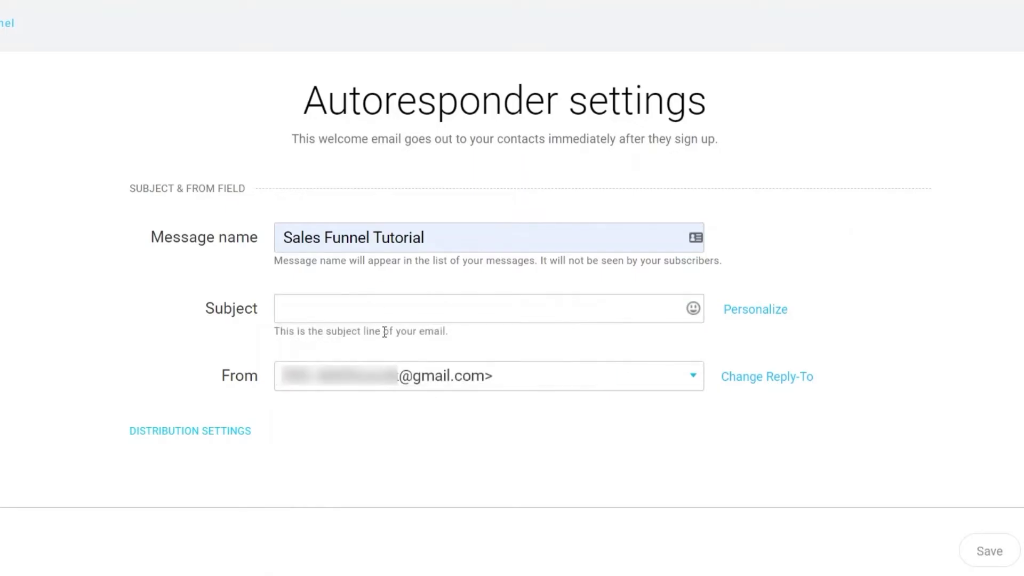
{"action": "left_click", "coordinate": [348, 314]}
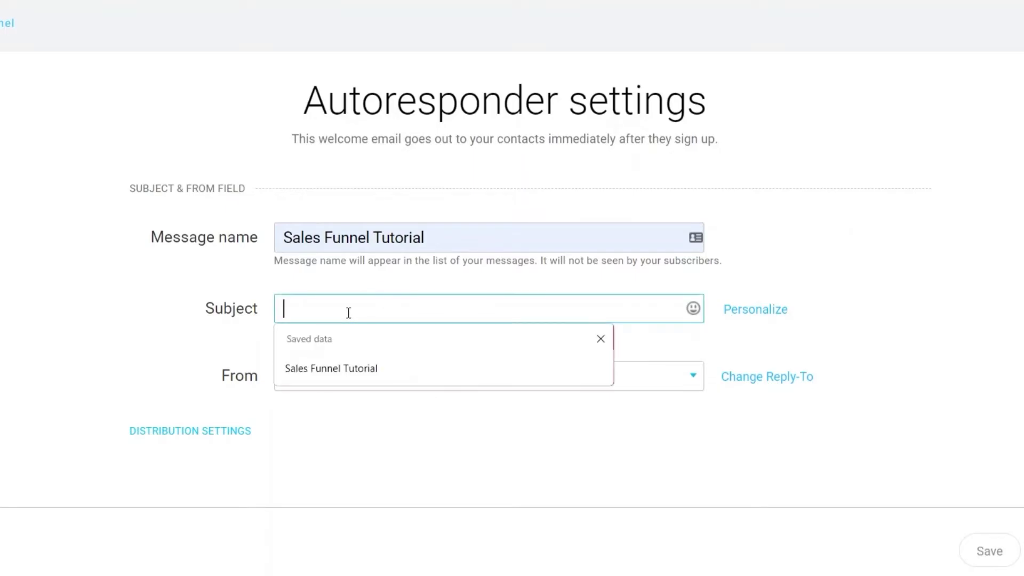
{"action": "left_click", "coordinate": [348, 373]}
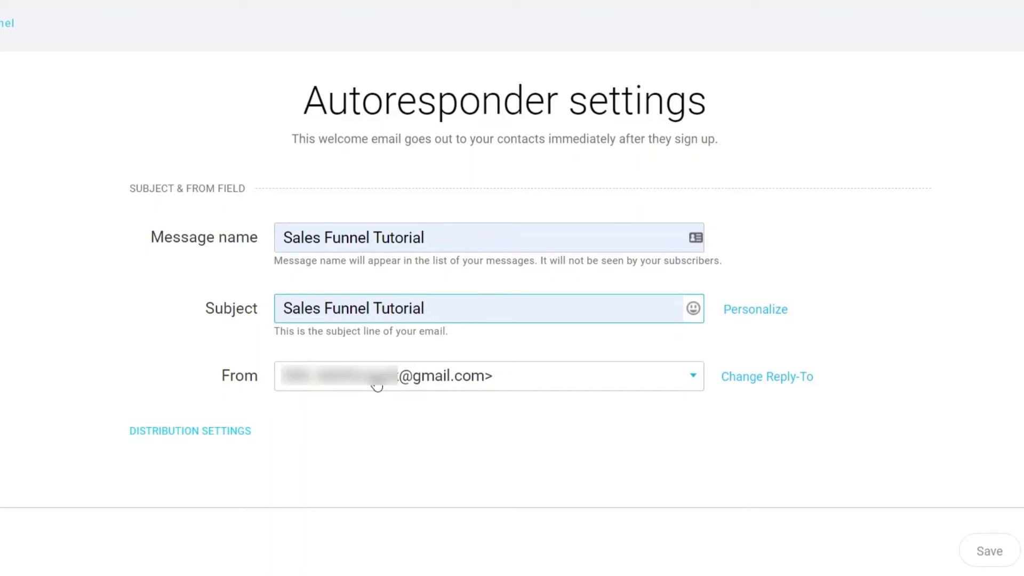
{"action": "left_click", "coordinate": [759, 380]}
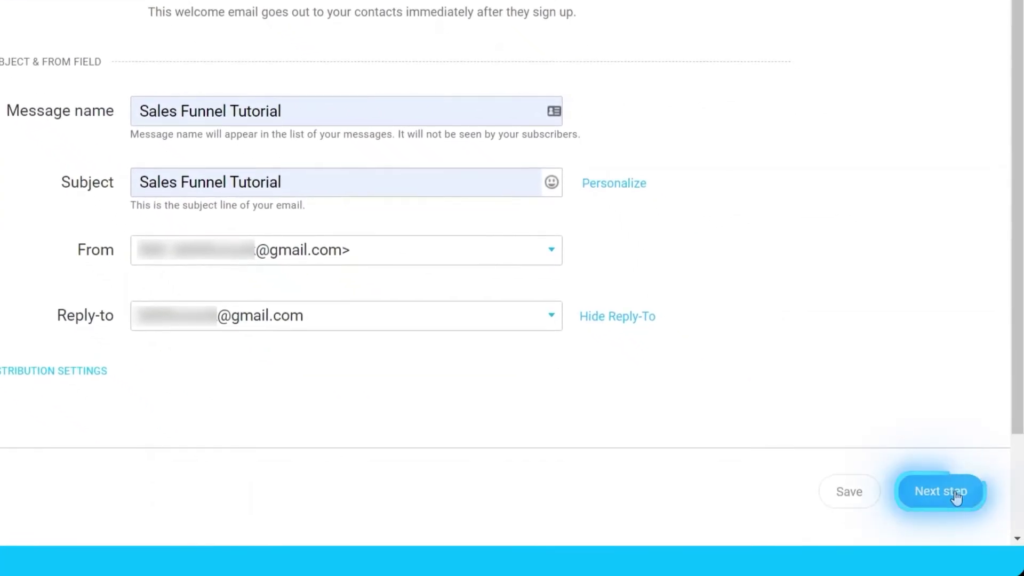
Continue to the predesigned email templates and use the "Introduce your promotion." template, TemplateId1753Color1, for the welcome email
{"action": "left_click", "coordinate": [957, 499]}
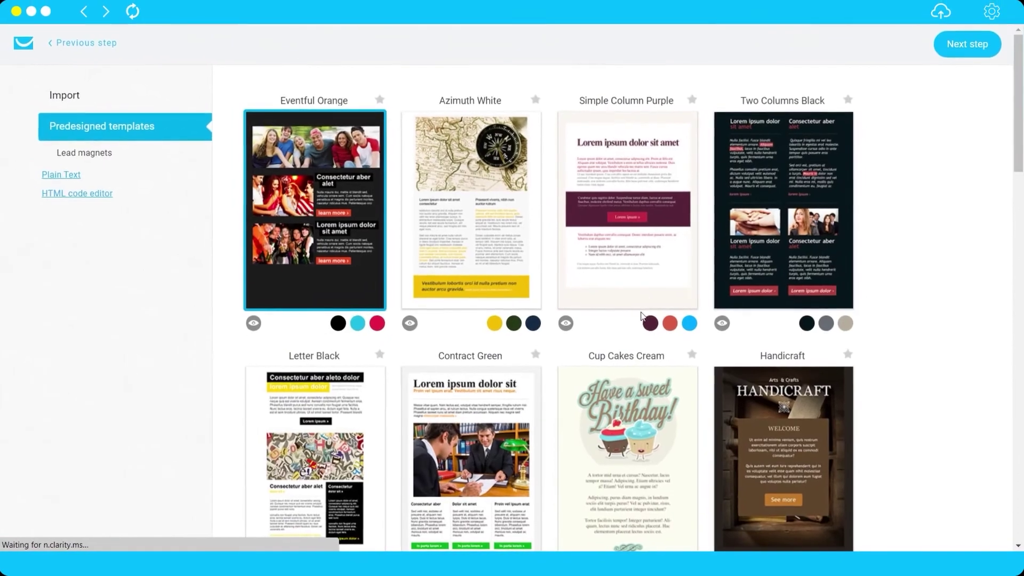
{"action": "mouse_move", "coordinate": [254, 244]}
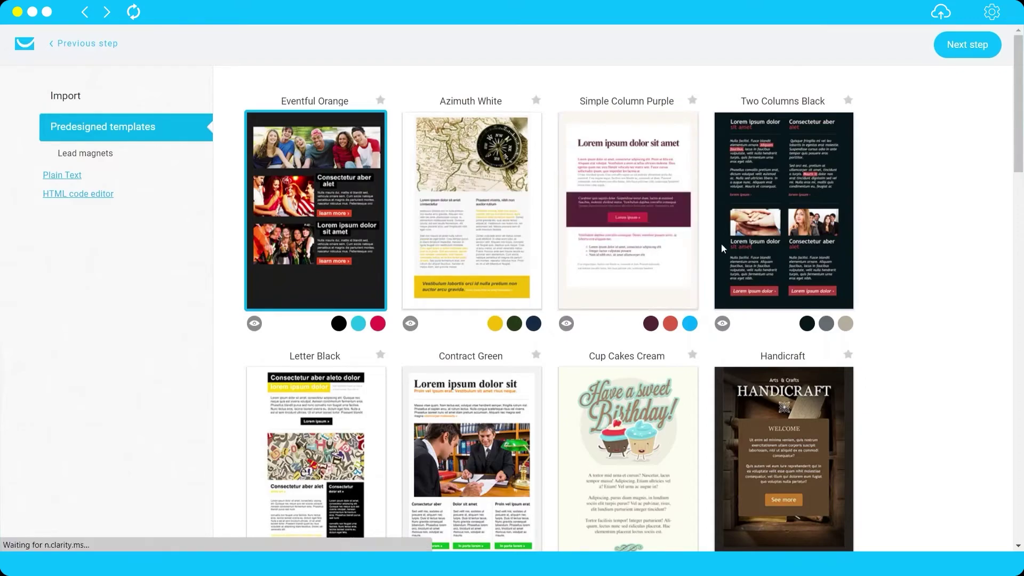
{"action": "mouse_move", "coordinate": [698, 438]}
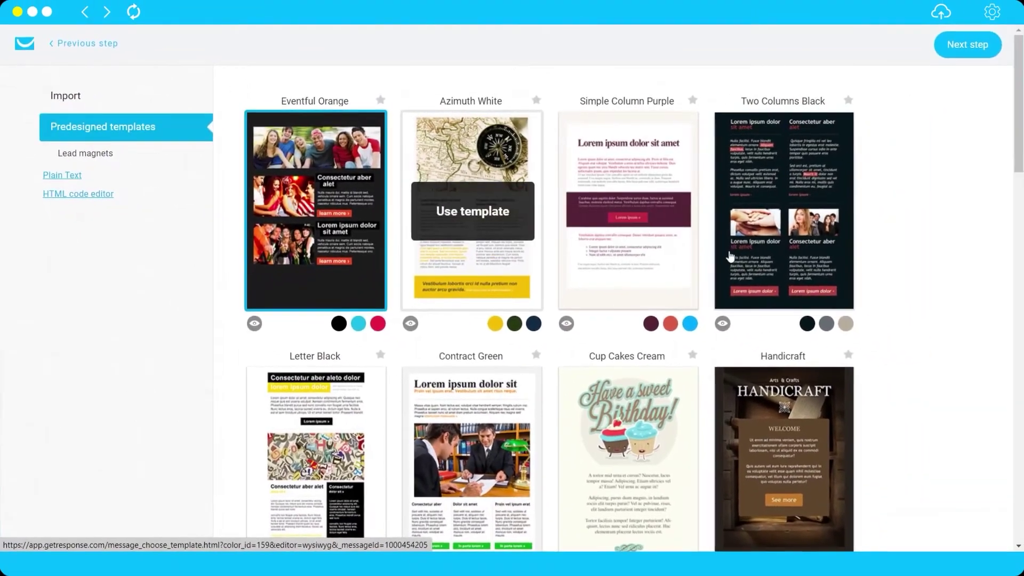
{"action": "scroll", "coordinate": [771, 475], "scroll_direction": "down", "scroll_amount": 3}
{"action": "scroll", "coordinate": [606, 250], "scroll_direction": "down", "scroll_amount": 5}
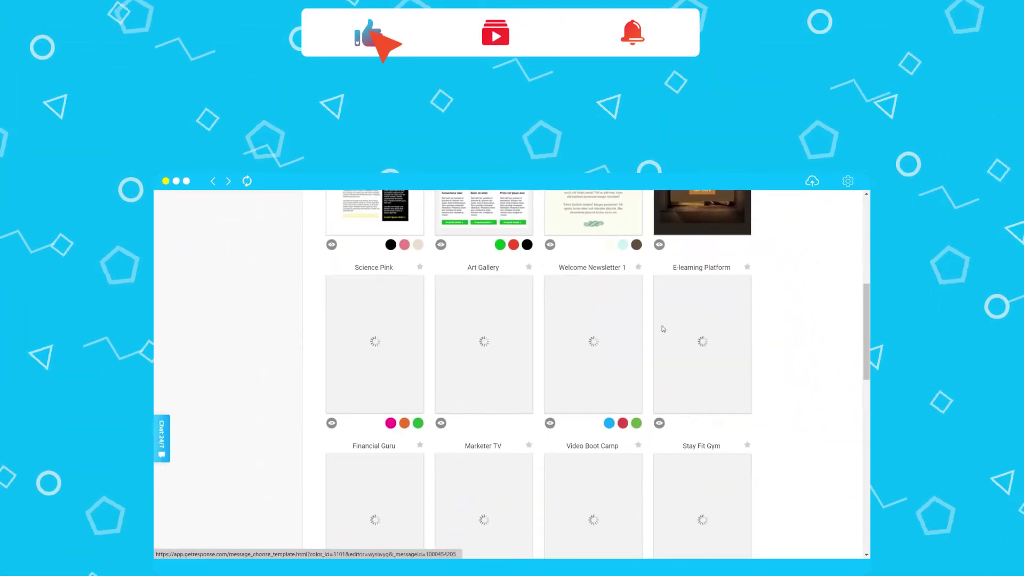
{"action": "scroll", "coordinate": [613, 341], "scroll_direction": "down", "scroll_amount": 2}
{"action": "scroll", "coordinate": [614, 342], "scroll_direction": "down", "scroll_amount": 8}
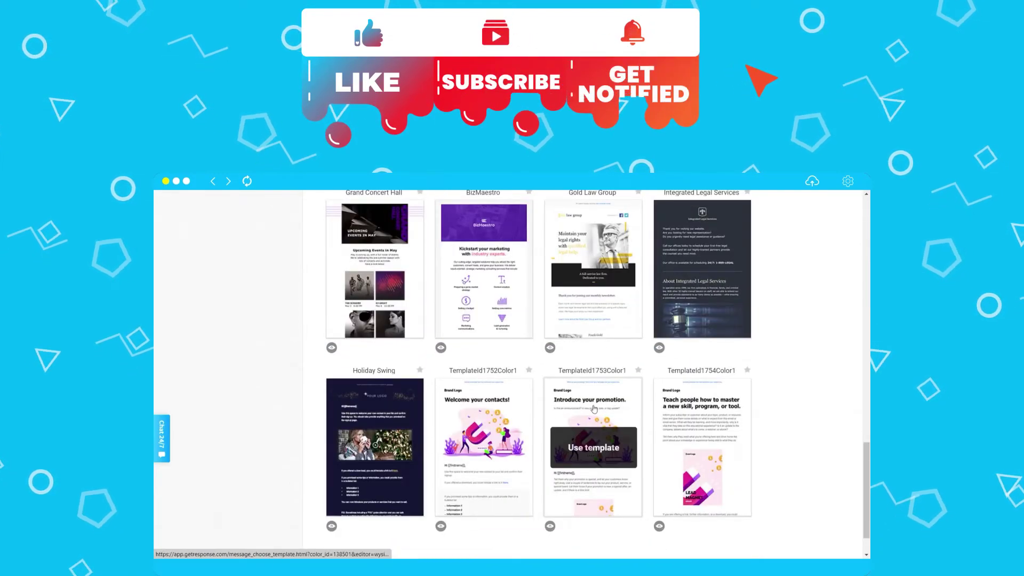
{"action": "left_click", "coordinate": [592, 406]}
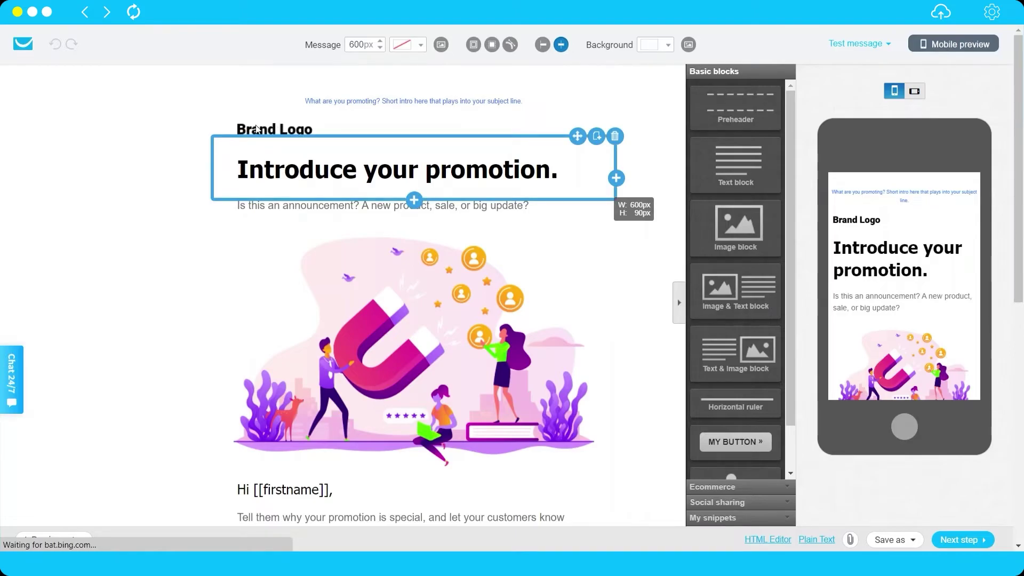
Examine the email's editable blocks, from the brand logo and main heading to the body text and lead magnet image
{"action": "left_click", "coordinate": [292, 128]}
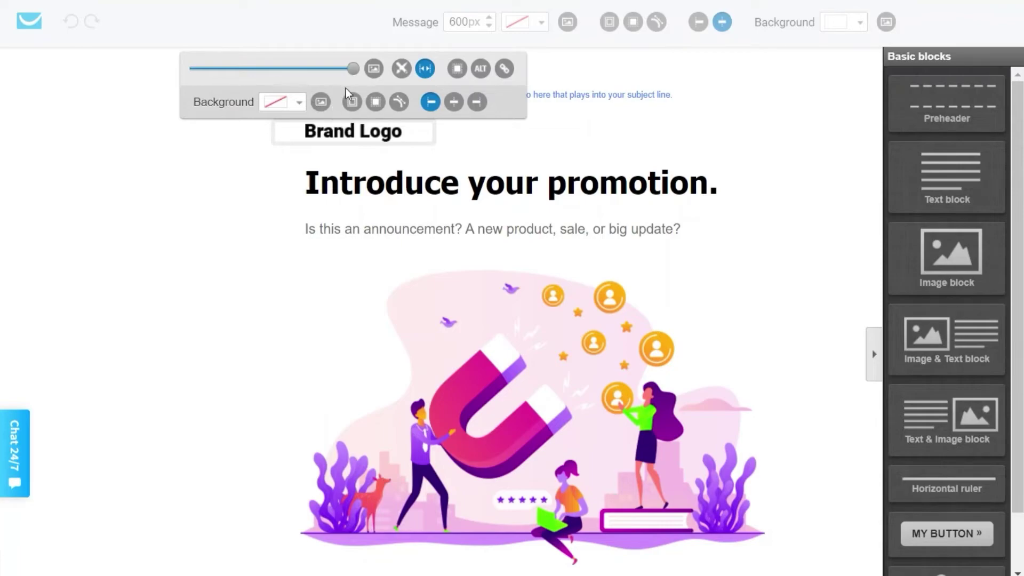
{"action": "double_click", "coordinate": [503, 187]}
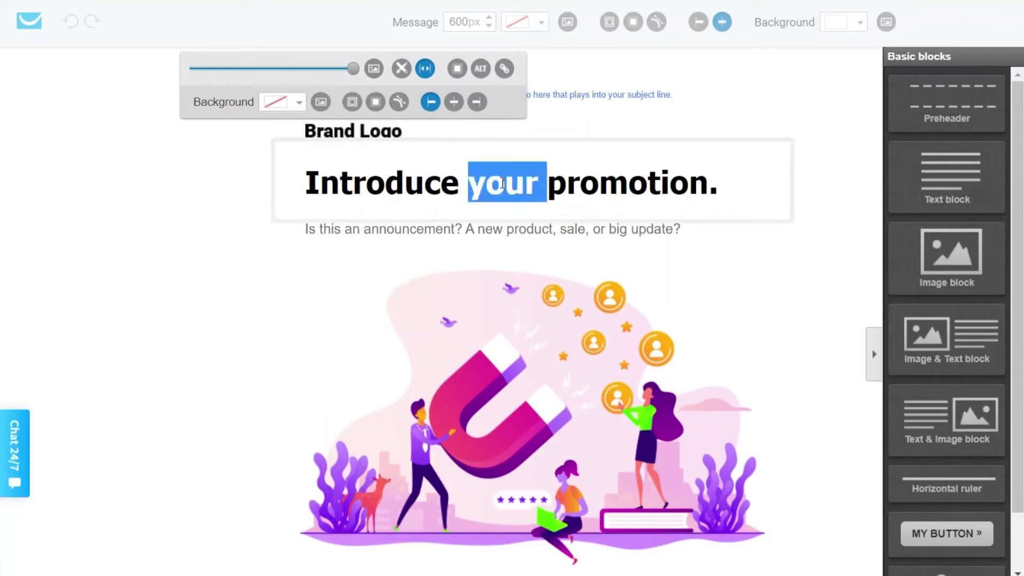
{"action": "double_click", "coordinate": [422, 184]}
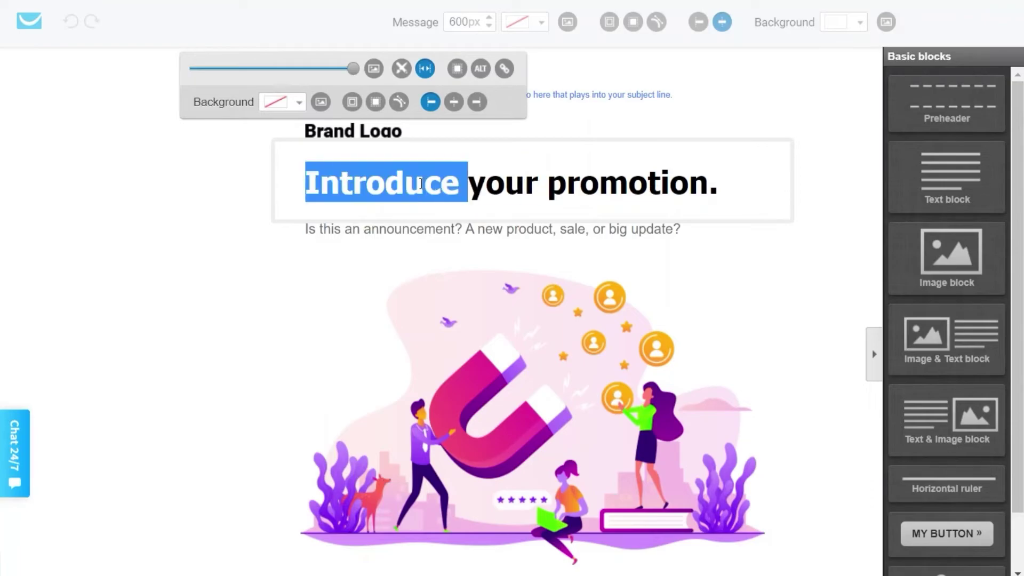
{"action": "left_click", "coordinate": [590, 186]}
{"action": "scroll", "coordinate": [709, 350], "scroll_direction": "down", "scroll_amount": 4}
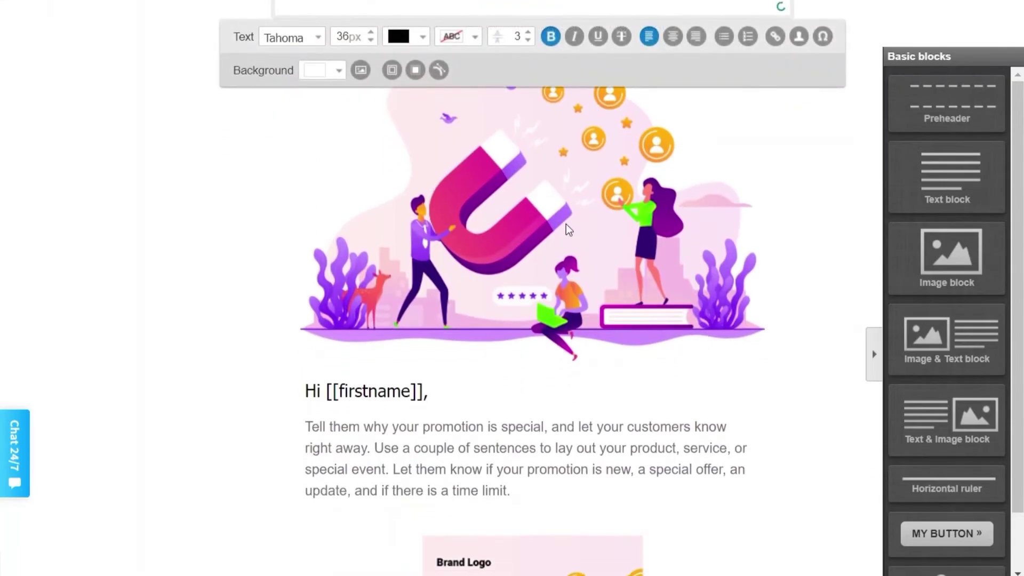
{"action": "scroll", "coordinate": [585, 268], "scroll_direction": "up", "scroll_amount": 4}
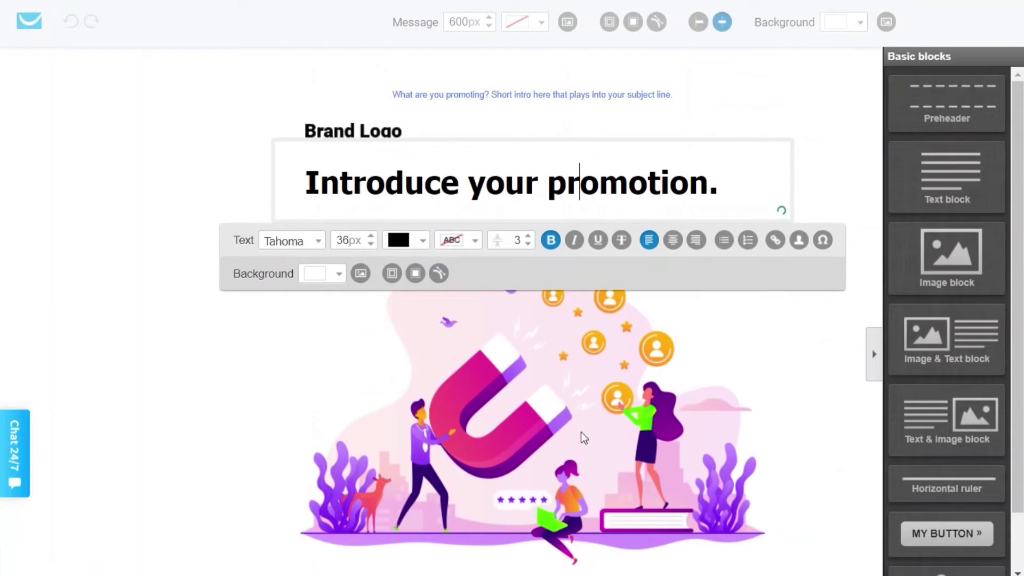
{"action": "scroll", "coordinate": [531, 424], "scroll_direction": "down", "scroll_amount": 4}
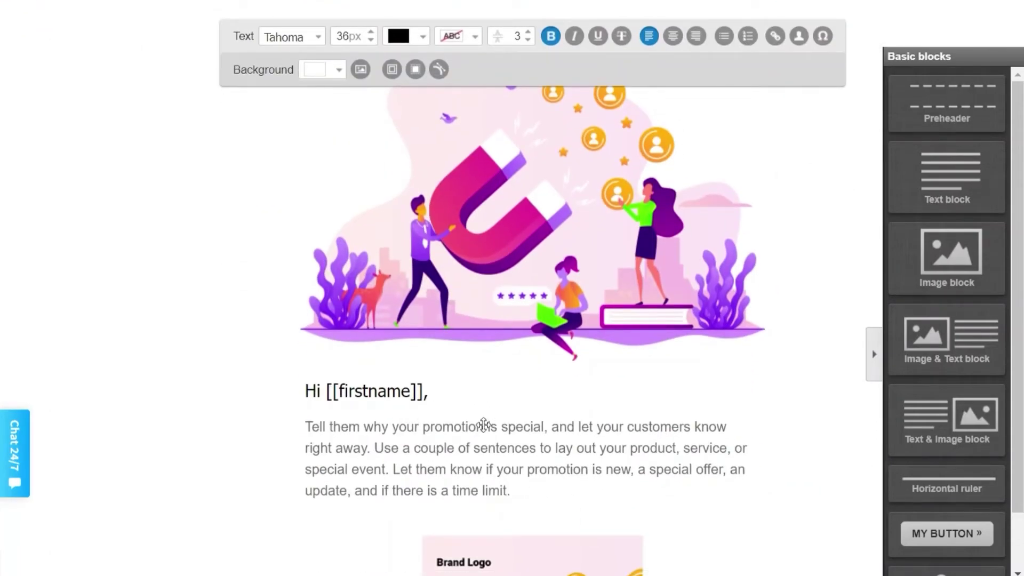
{"action": "scroll", "coordinate": [457, 420], "scroll_direction": "down", "scroll_amount": 10}
{"action": "left_click", "coordinate": [591, 387]}
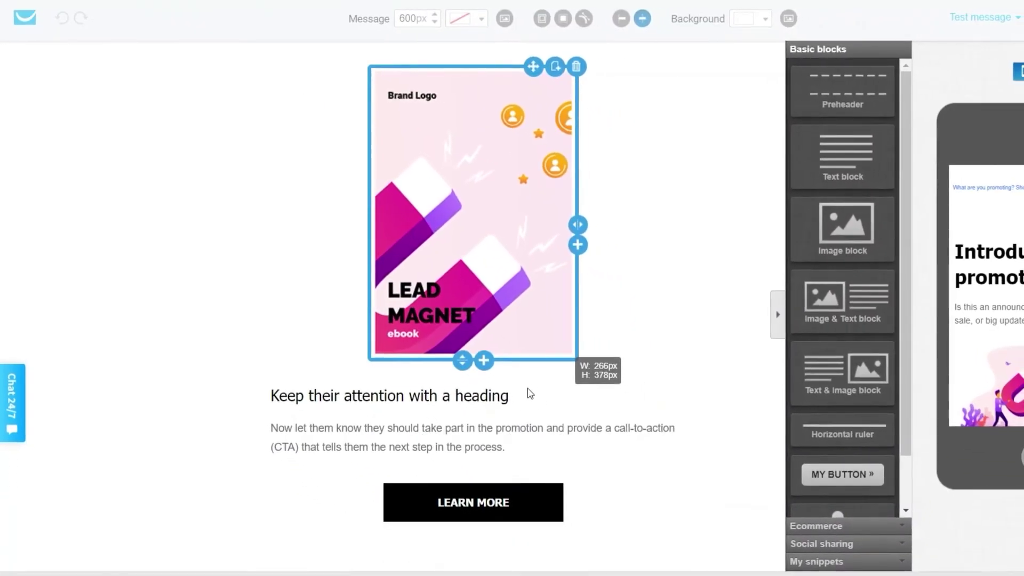
{"action": "left_click", "coordinate": [582, 421]}
{"action": "scroll", "coordinate": [581, 393], "scroll_direction": "up", "scroll_amount": 2}
{"action": "left_click", "coordinate": [485, 415]}
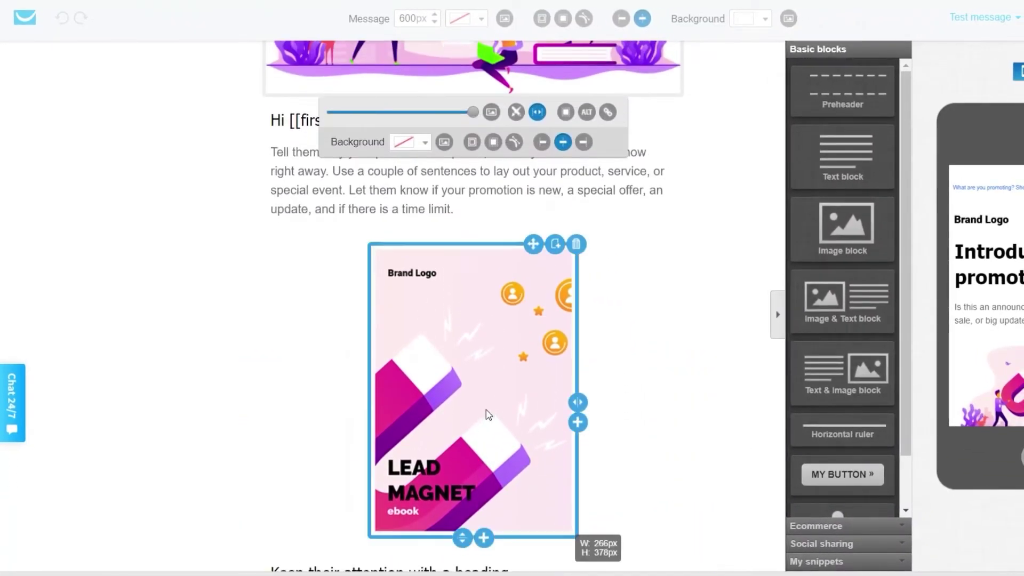
Add a Webinar block to the email directly below the "LEARN MORE" button
{"action": "scroll", "coordinate": [488, 415], "scroll_direction": "down", "scroll_amount": 2}
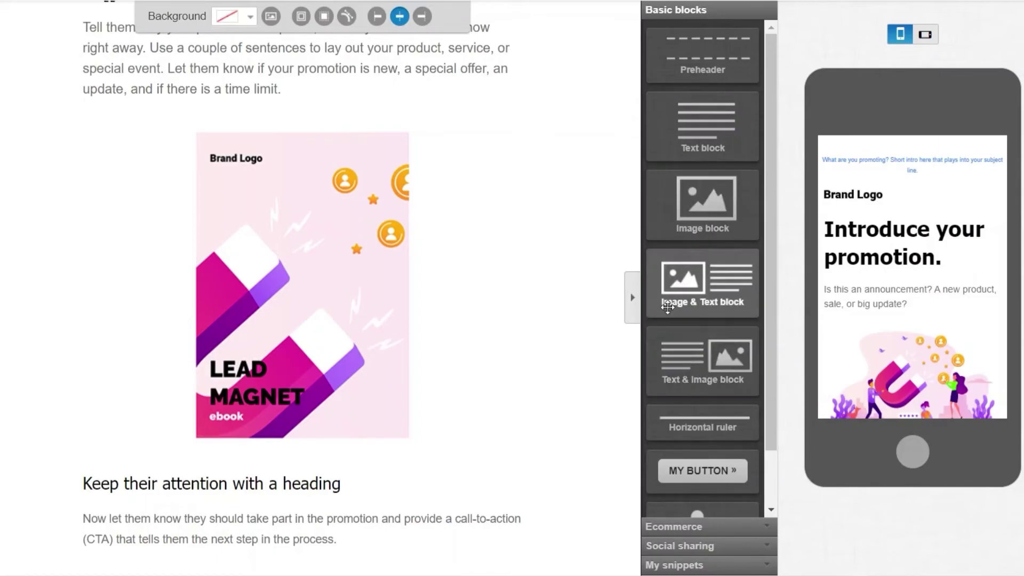
{"action": "scroll", "coordinate": [710, 470], "scroll_direction": "down", "scroll_amount": 2}
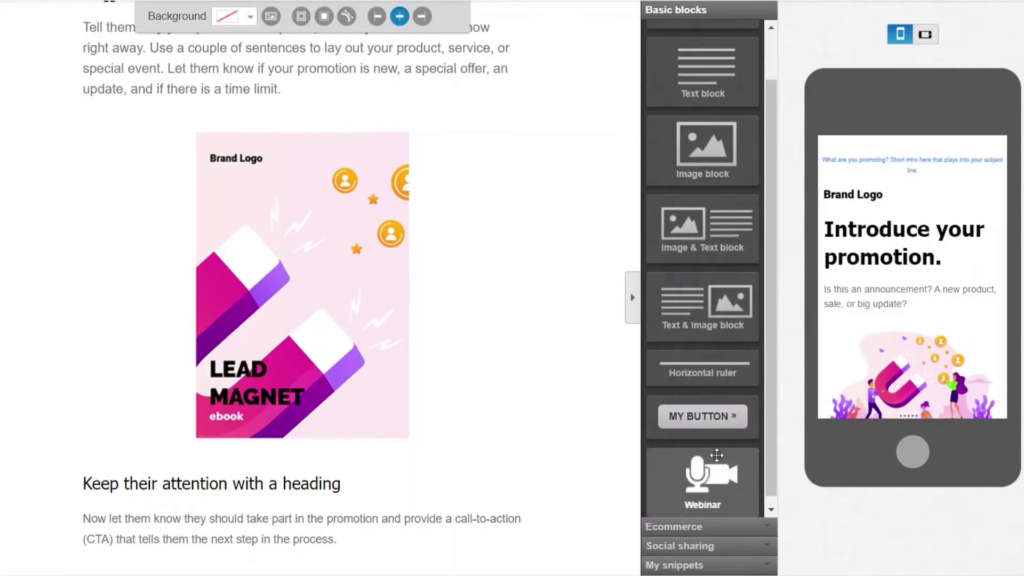
{"action": "scroll", "coordinate": [743, 503], "scroll_direction": "down", "scroll_amount": 2}
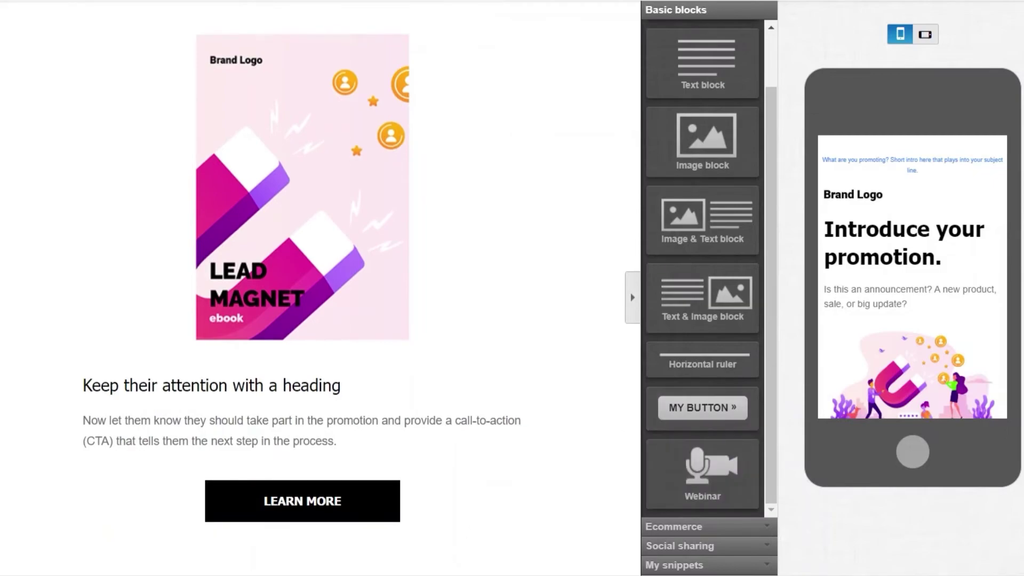
{"action": "left_click_drag", "start_coordinate": [707, 476], "coordinate": [306, 556]}
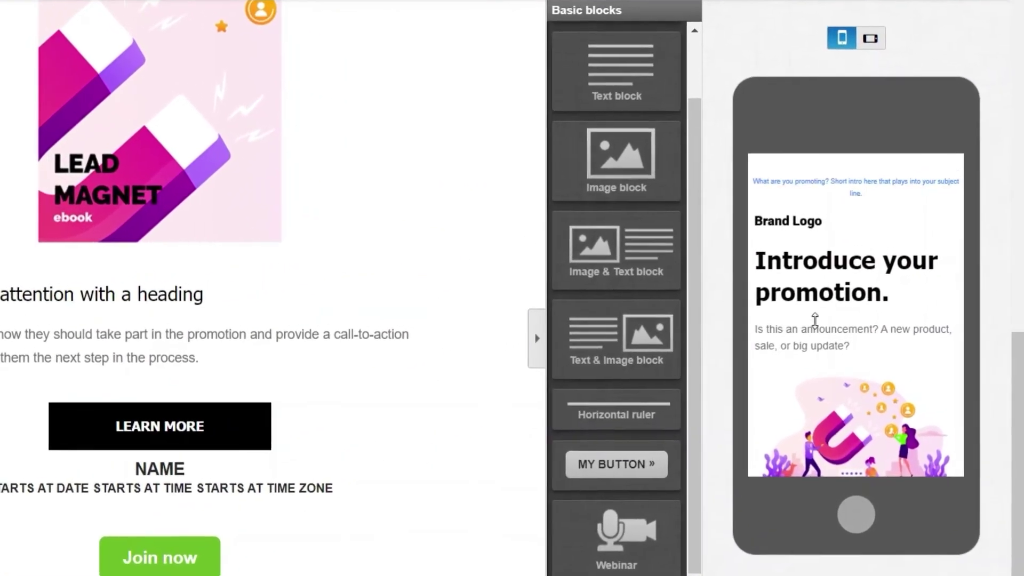
Check the email's mobile preview in landscape, return it to portrait, and review the whole message
{"action": "scroll", "coordinate": [816, 319], "scroll_direction": "down", "scroll_amount": 1}
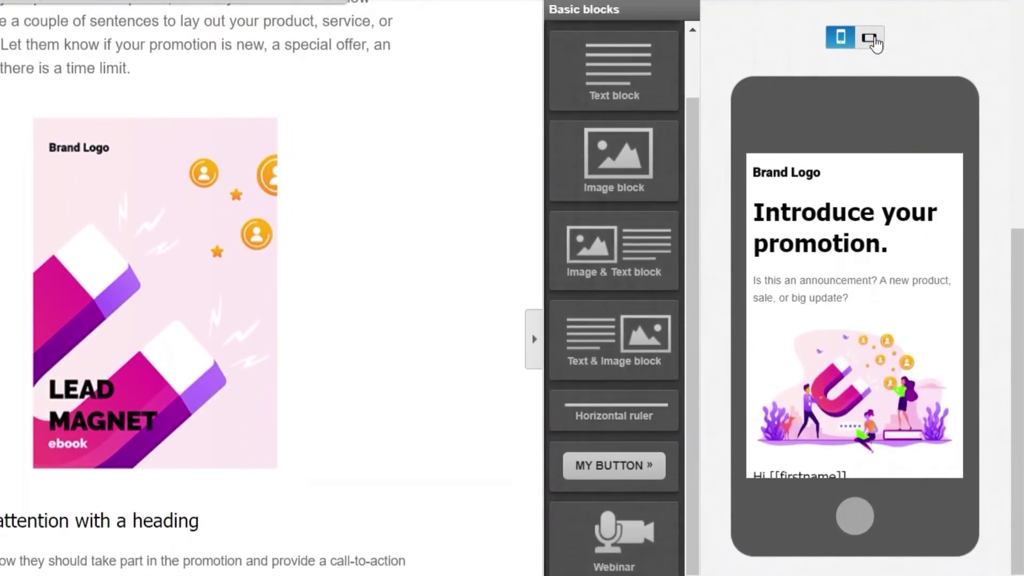
{"action": "left_click", "coordinate": [873, 40]}
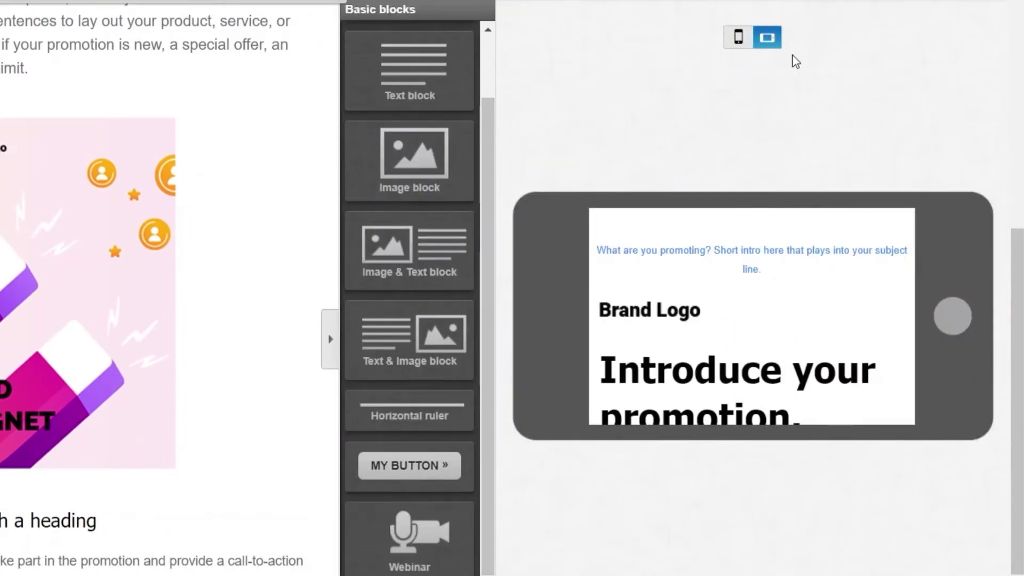
{"action": "left_click", "coordinate": [749, 39]}
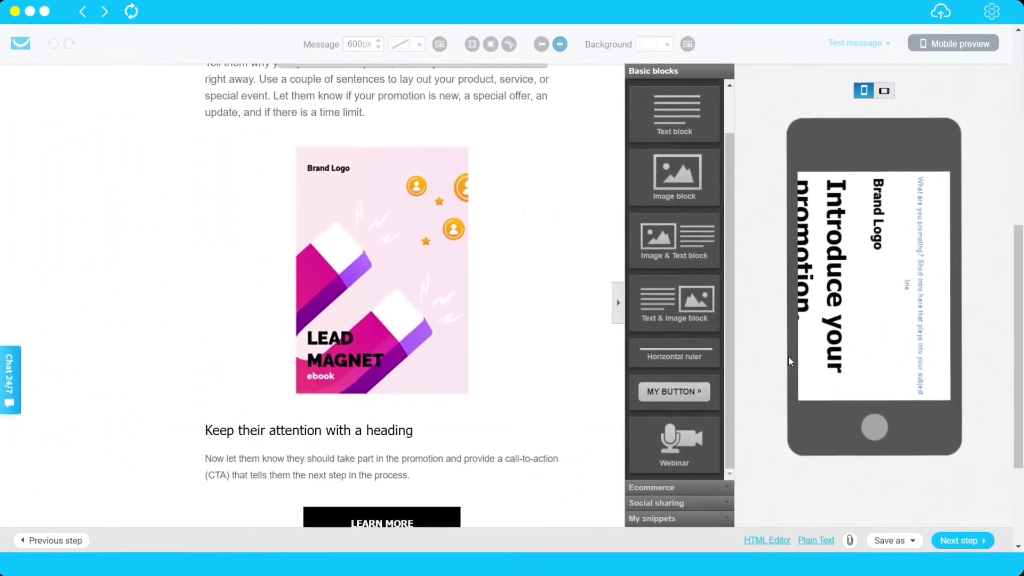
{"action": "scroll", "coordinate": [595, 347], "scroll_direction": "down", "scroll_amount": 3}
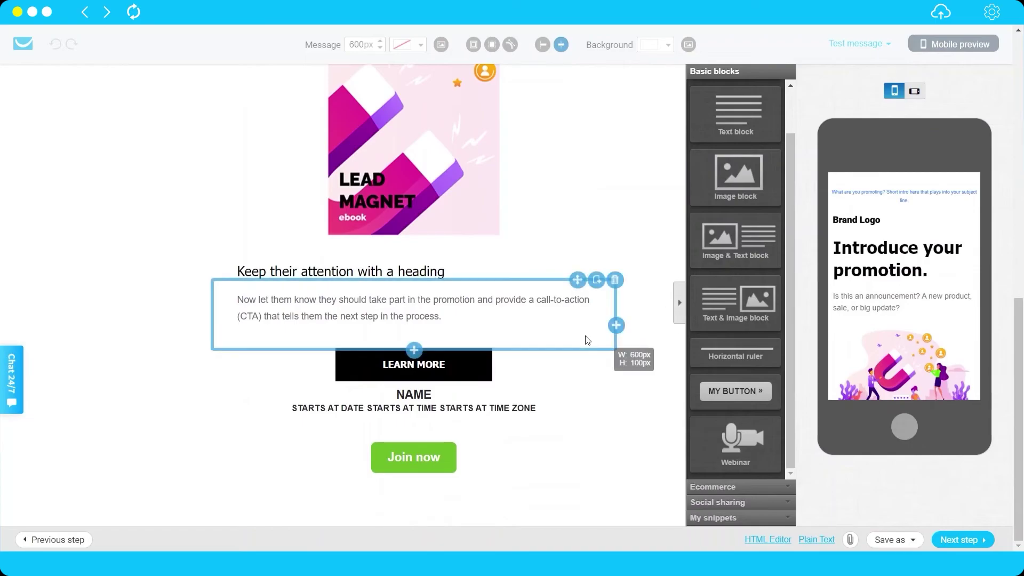
{"action": "scroll", "coordinate": [587, 339], "scroll_direction": "up", "scroll_amount": 6}
{"action": "scroll", "coordinate": [588, 342], "scroll_direction": "up", "scroll_amount": 5}
{"action": "scroll", "coordinate": [579, 322], "scroll_direction": "down", "scroll_amount": 12}
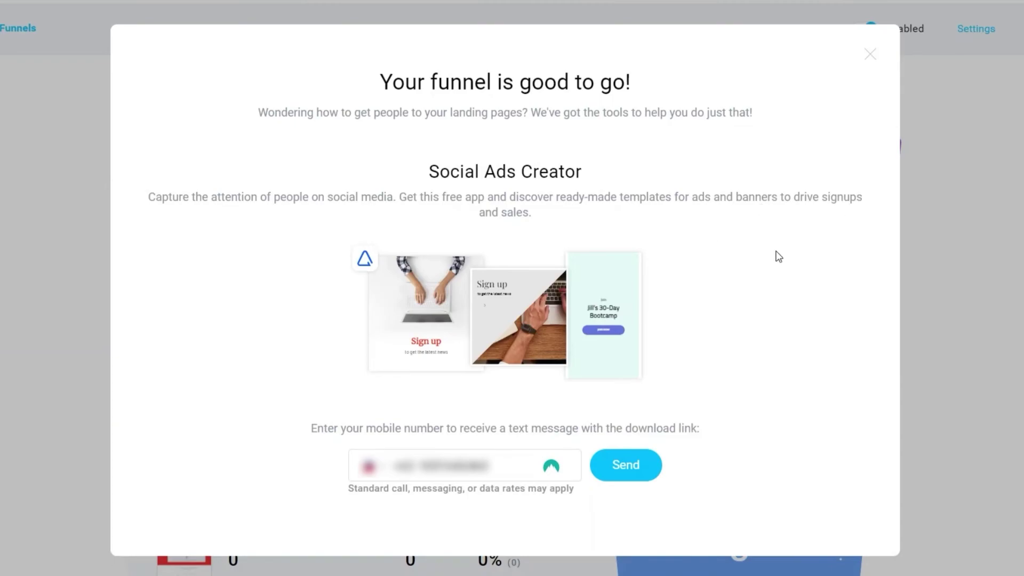
Dismiss the Social Ads Creator offer and review the funnel's stages from the landing page to list growth
{"action": "scroll", "coordinate": [585, 223], "scroll_direction": "down", "scroll_amount": 5}
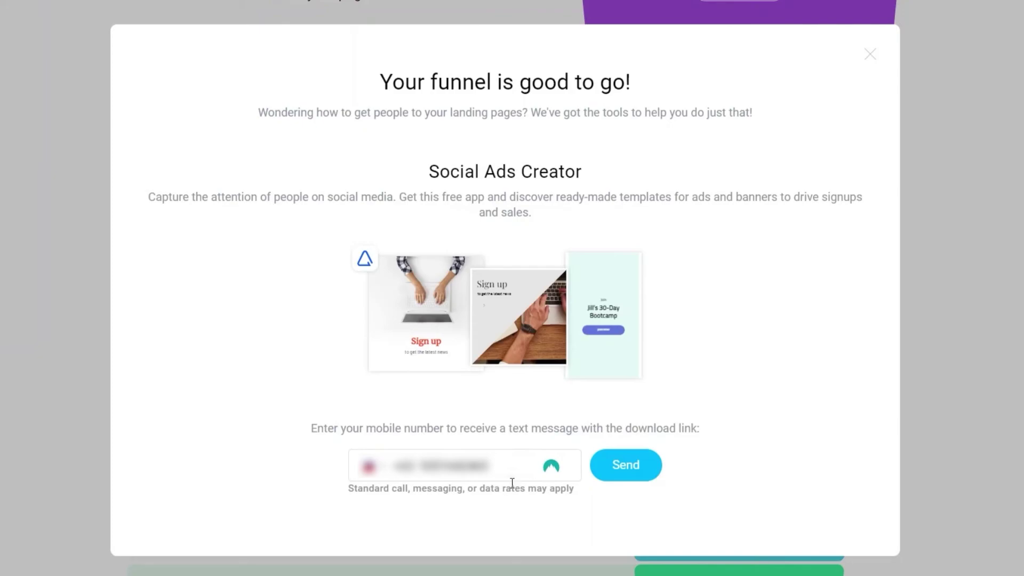
{"action": "left_click", "coordinate": [871, 55]}
{"action": "scroll", "coordinate": [560, 416], "scroll_direction": "down", "scroll_amount": 5}
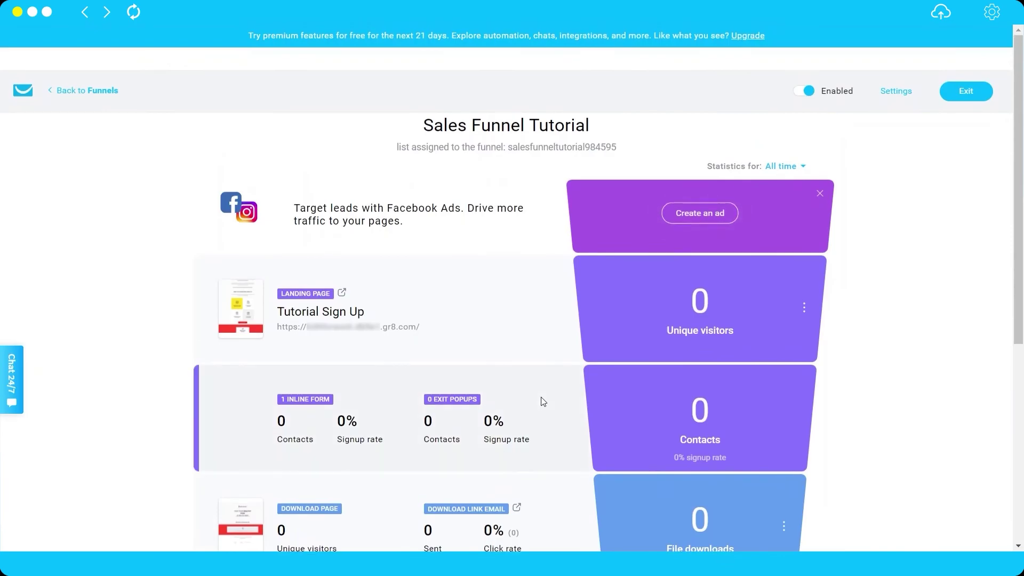
{"action": "scroll", "coordinate": [541, 400], "scroll_direction": "down", "scroll_amount": 3}
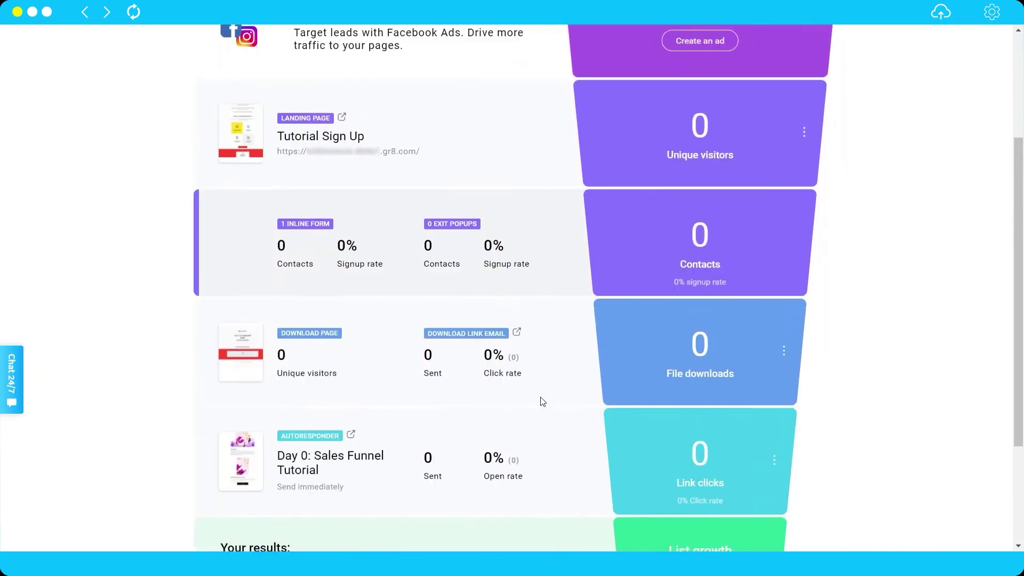
{"action": "scroll", "coordinate": [540, 397], "scroll_direction": "down", "scroll_amount": 1}
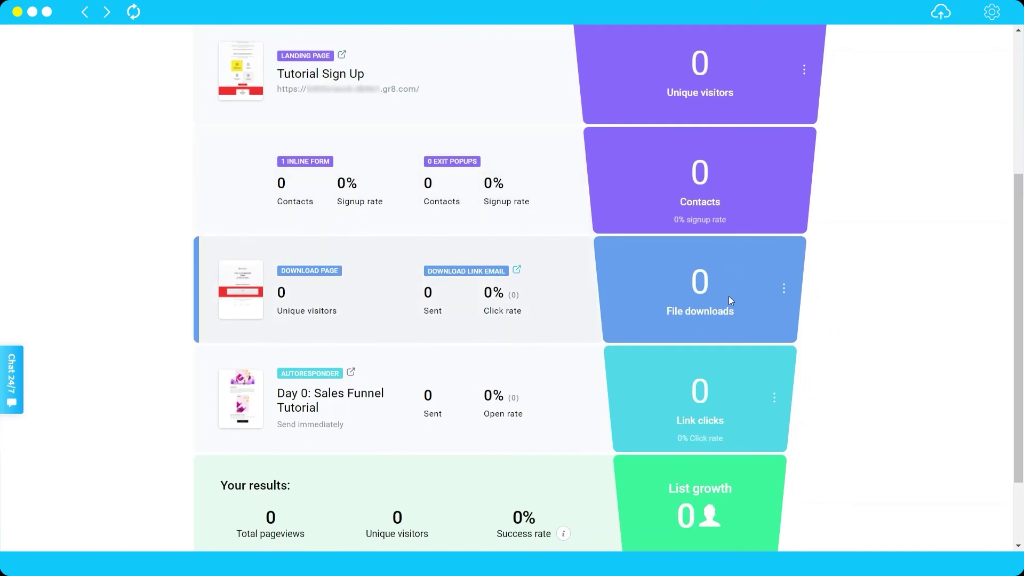
{"action": "scroll", "coordinate": [729, 381], "scroll_direction": "down", "scroll_amount": 2}
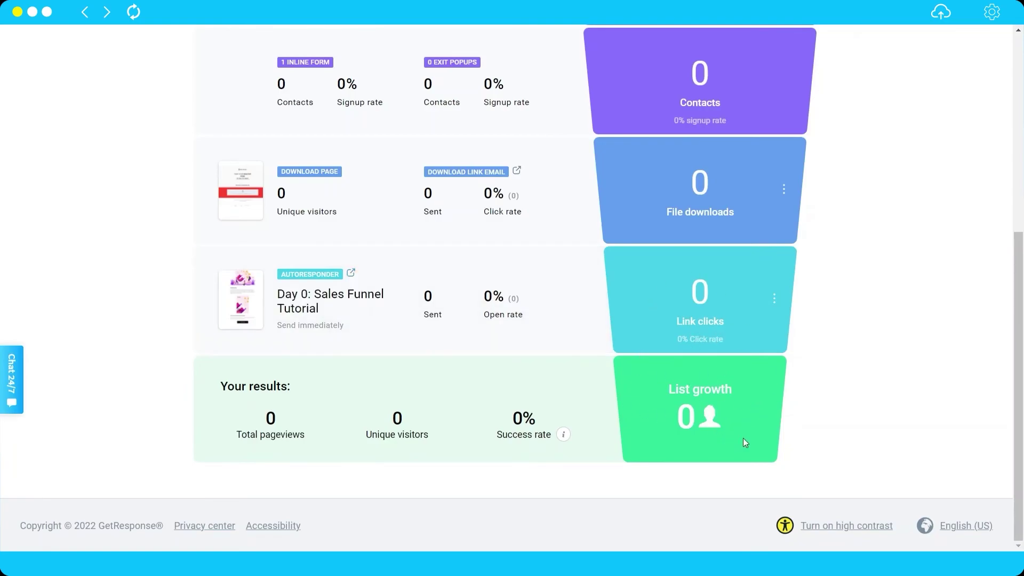
{"action": "scroll", "coordinate": [670, 379], "scroll_direction": "up", "scroll_amount": 6}
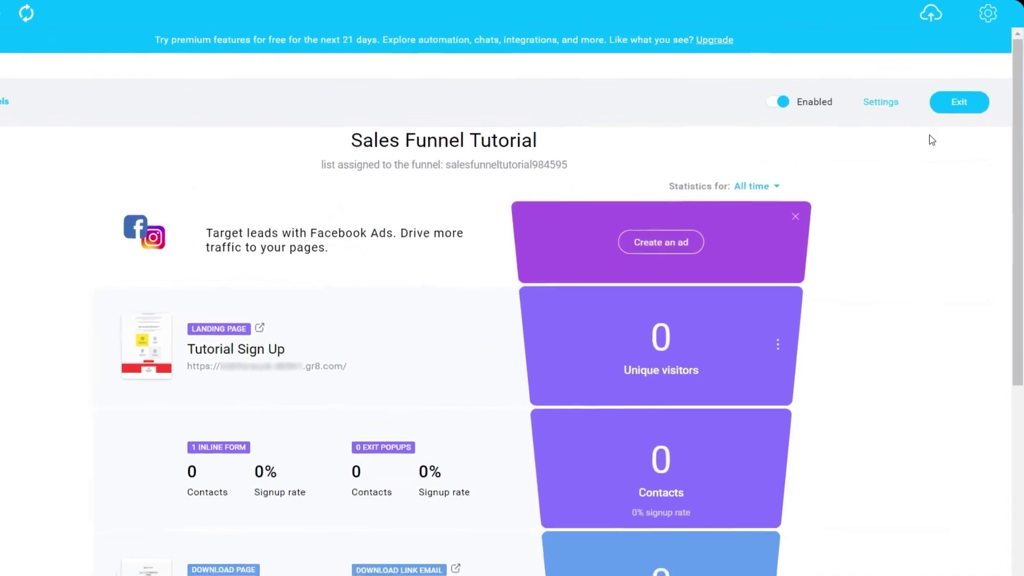
Exit to the funnels list, reopen the "Sales Funnel Tutorial" funnel, and look over its stages
{"action": "left_click", "coordinate": [959, 118]}
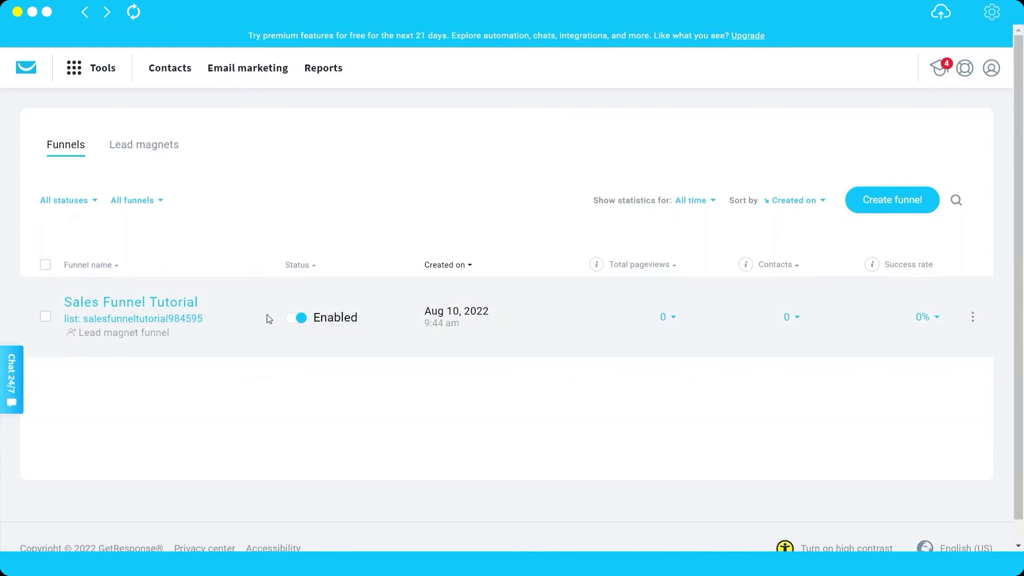
{"action": "left_click", "coordinate": [97, 305]}
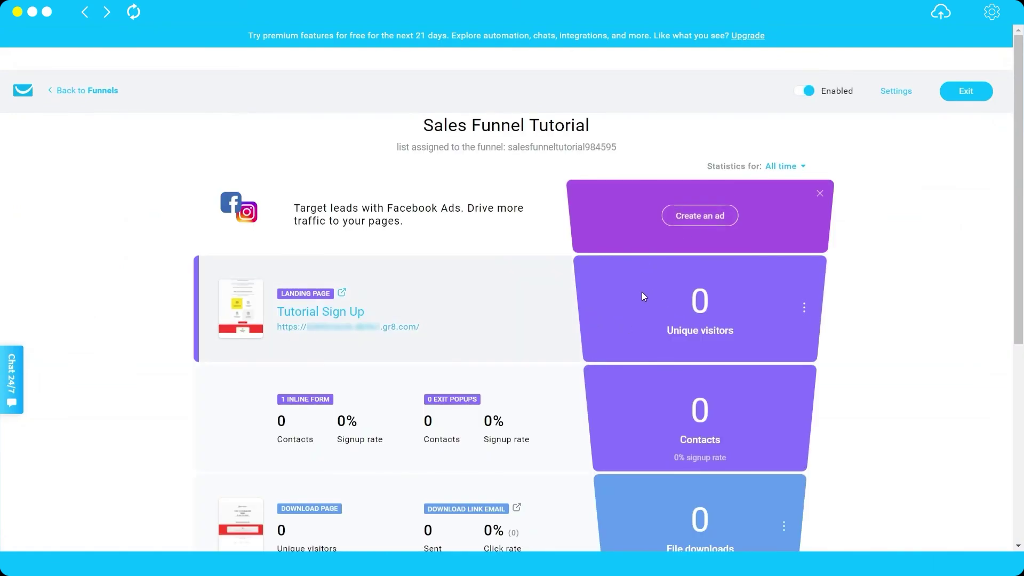
{"action": "scroll", "coordinate": [642, 291], "scroll_direction": "down", "scroll_amount": 8}
{"action": "scroll", "coordinate": [656, 293], "scroll_direction": "up", "scroll_amount": 7}
{"action": "scroll", "coordinate": [659, 293], "scroll_direction": "up", "scroll_amount": 2}
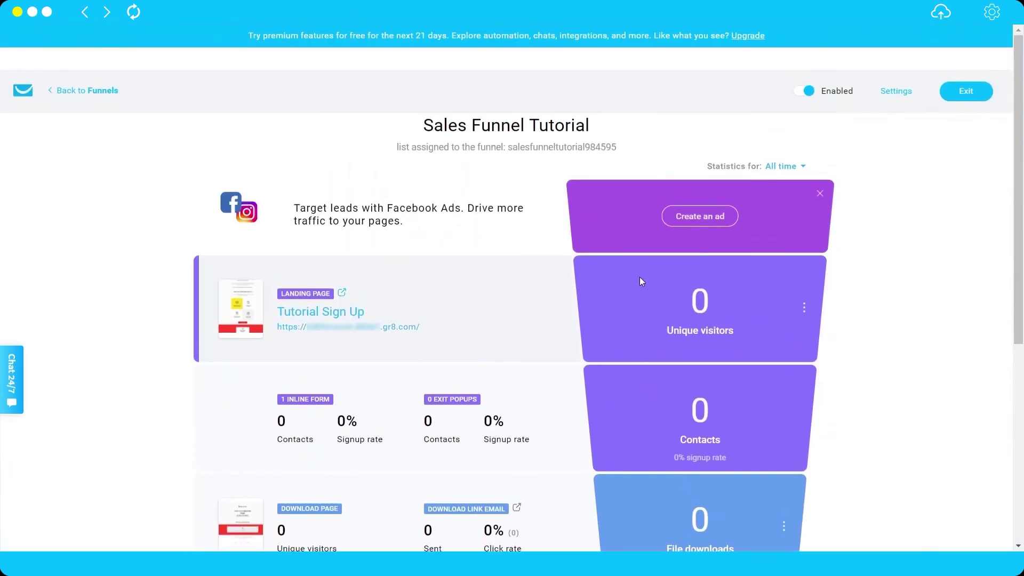